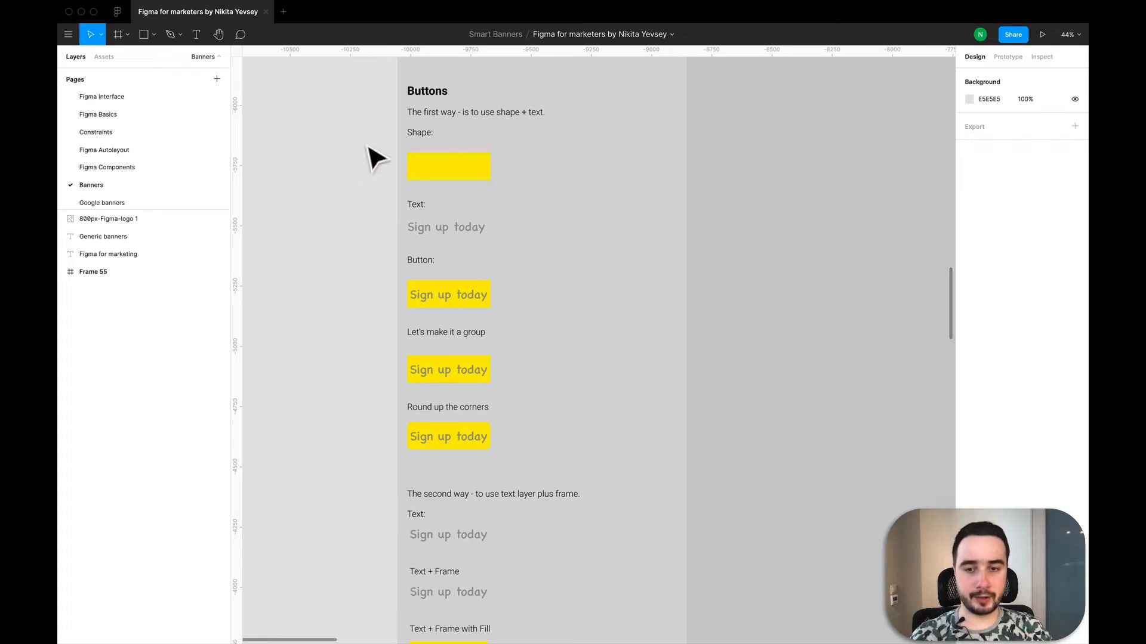
- Place a copy of the yellow rectangle under "Shape:" in the empty grey area beside the Buttons column
{"action": "scroll", "coordinate": [466, 178], "scroll_direction": "up", "scroll_amount": 1}
{"action": "scroll", "coordinate": [467, 178], "scroll_direction": "right", "scroll_amount": 2}
{"action": "scroll", "coordinate": [473, 188], "scroll_direction": "right", "scroll_amount": 2}
{"action": "scroll", "coordinate": [473, 188], "scroll_direction": "down", "scroll_amount": 1}
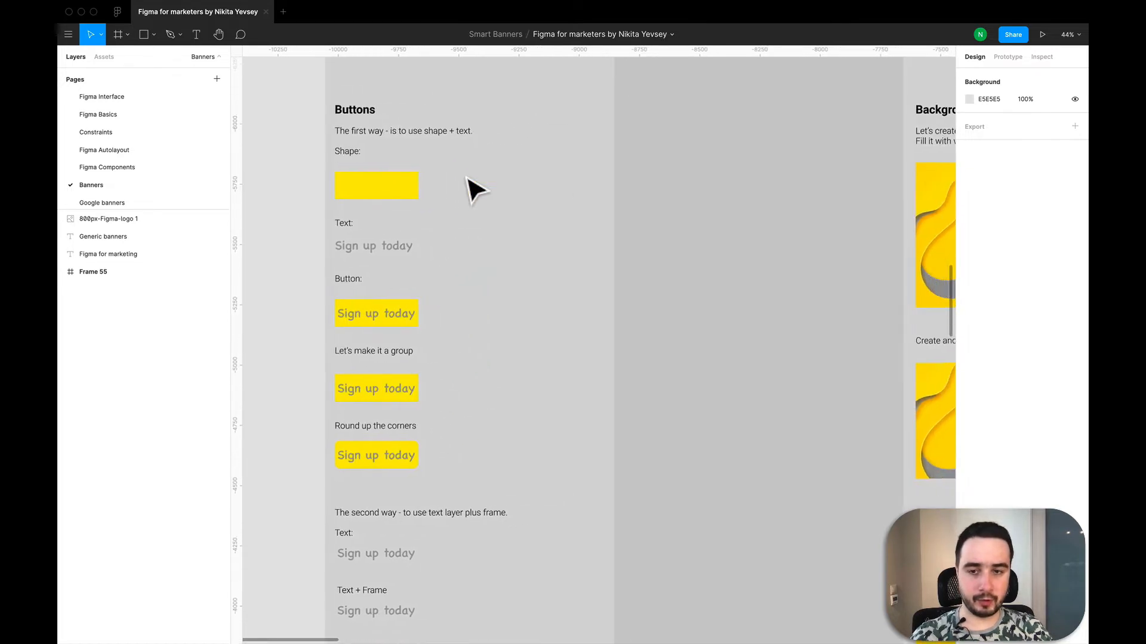
{"action": "left_click", "coordinate": [397, 196]}
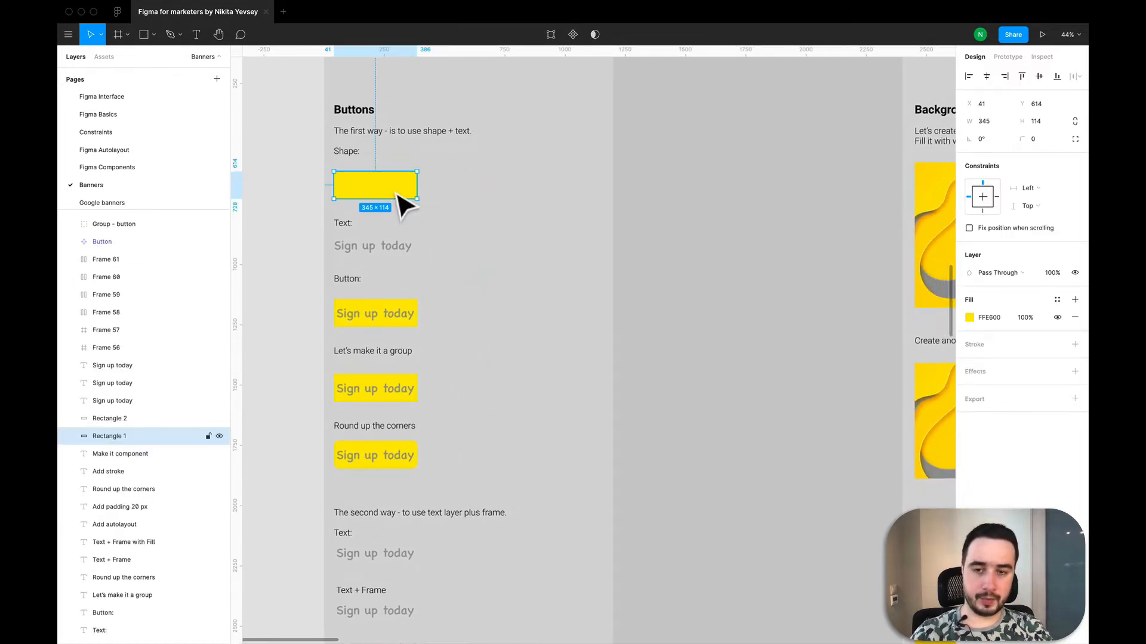
{"action": "key", "text": "super+v"}
{"action": "left_click_drag", "start_coordinate": [398, 194], "coordinate": [708, 331]}
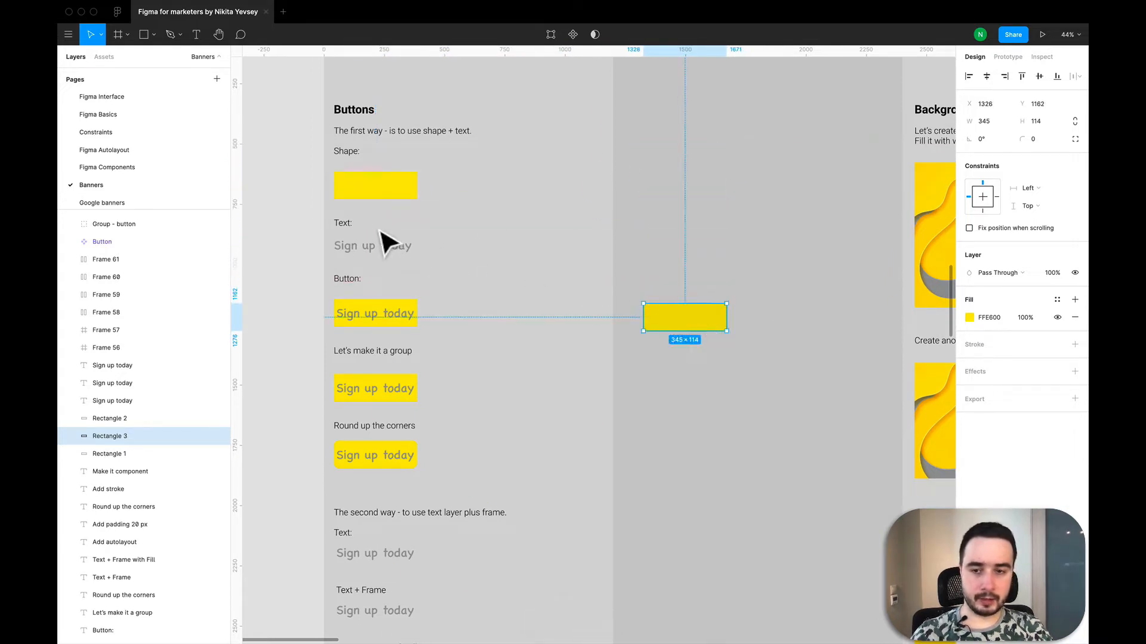
- Place a copy of the "Sign up today" text under "Text:" on top of the copied yellow rectangle
{"action": "left_click", "coordinate": [381, 249]}
{"action": "key", "text": "super+c"}
{"action": "key", "text": "super+v"}
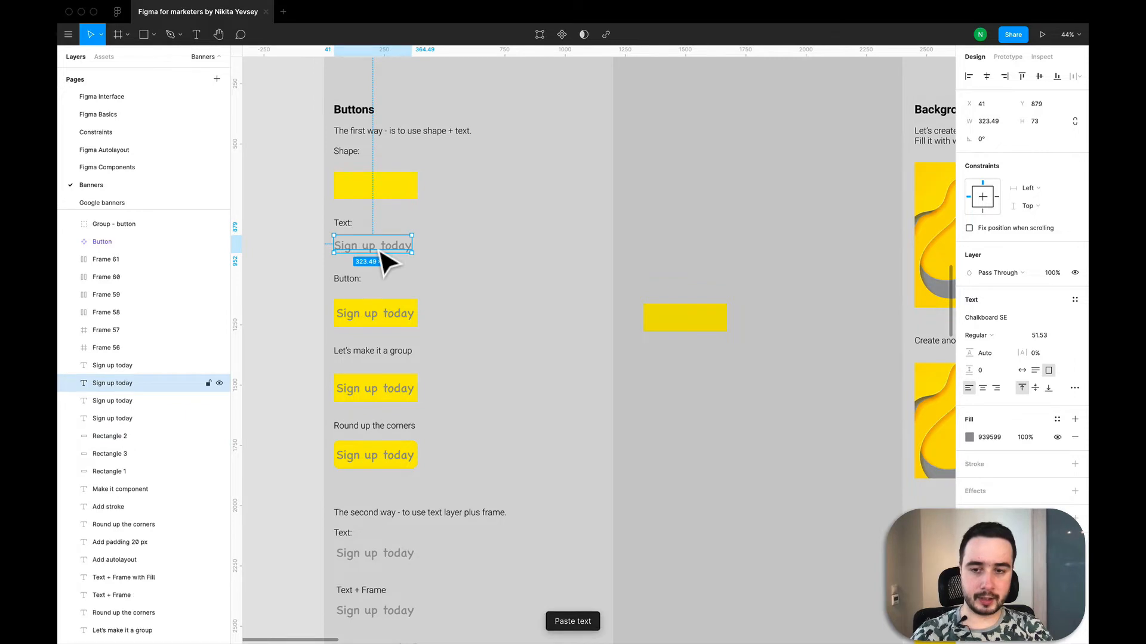
{"action": "left_click_drag", "start_coordinate": [384, 256], "coordinate": [705, 334]}
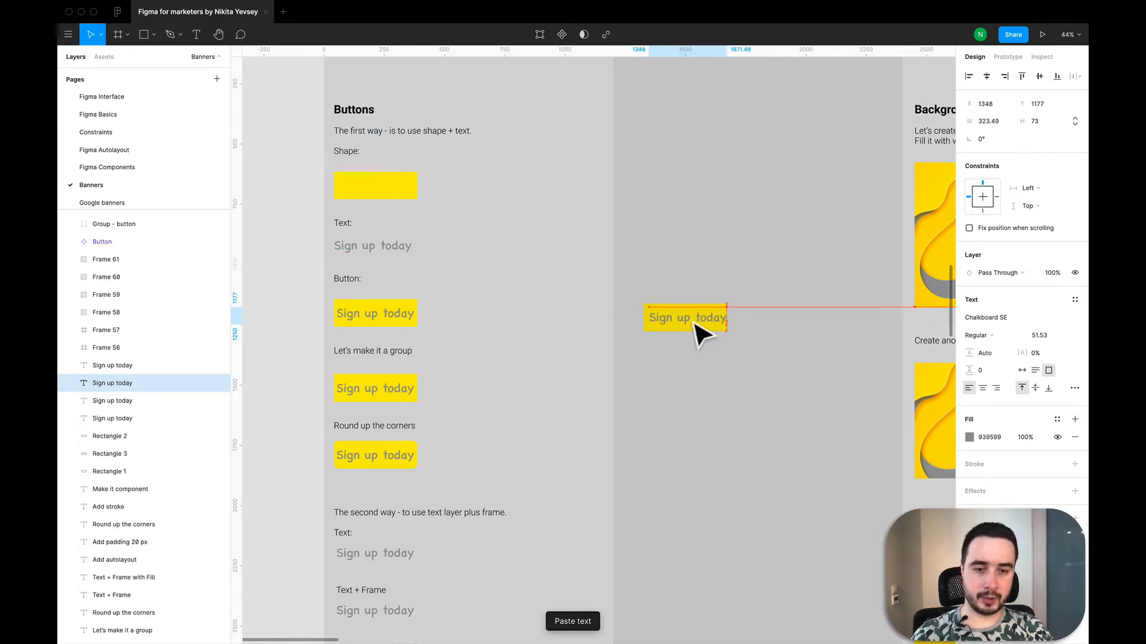
- Widen the copied yellow rectangle to about 456 px, extending it beyond the end of the text
{"action": "scroll", "coordinate": [701, 333], "scroll_direction": "up", "scroll_amount": 5}
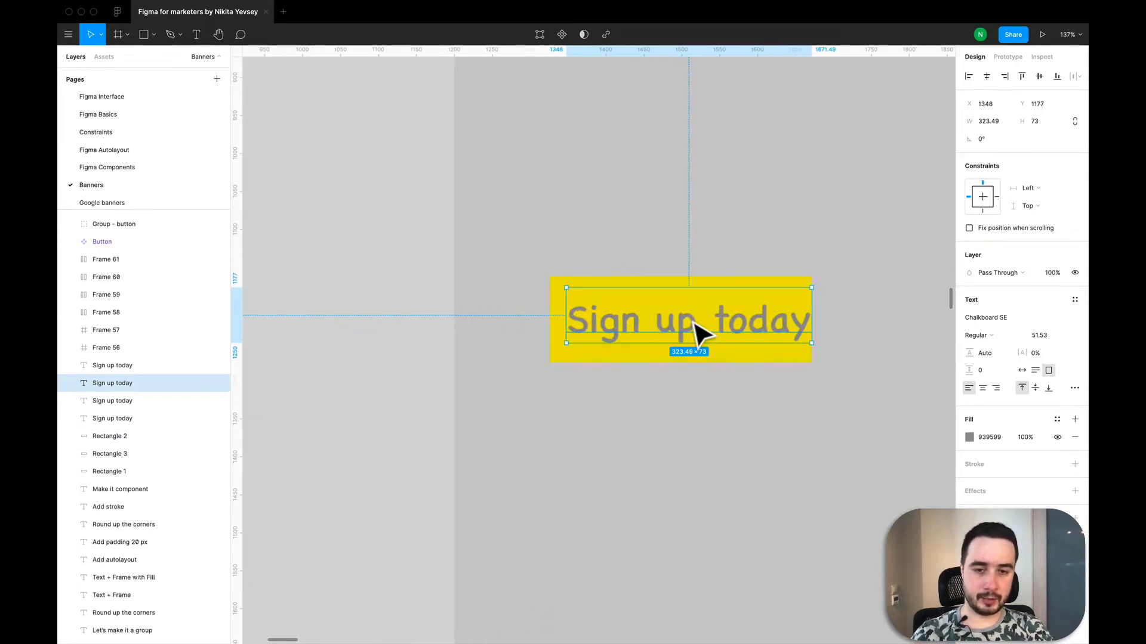
{"action": "left_click", "coordinate": [633, 296]}
{"action": "left_click_drag", "start_coordinate": [820, 328], "coordinate": [900, 330]}
{"action": "double_click", "coordinate": [762, 330]}
{"action": "left_click", "coordinate": [705, 200]}
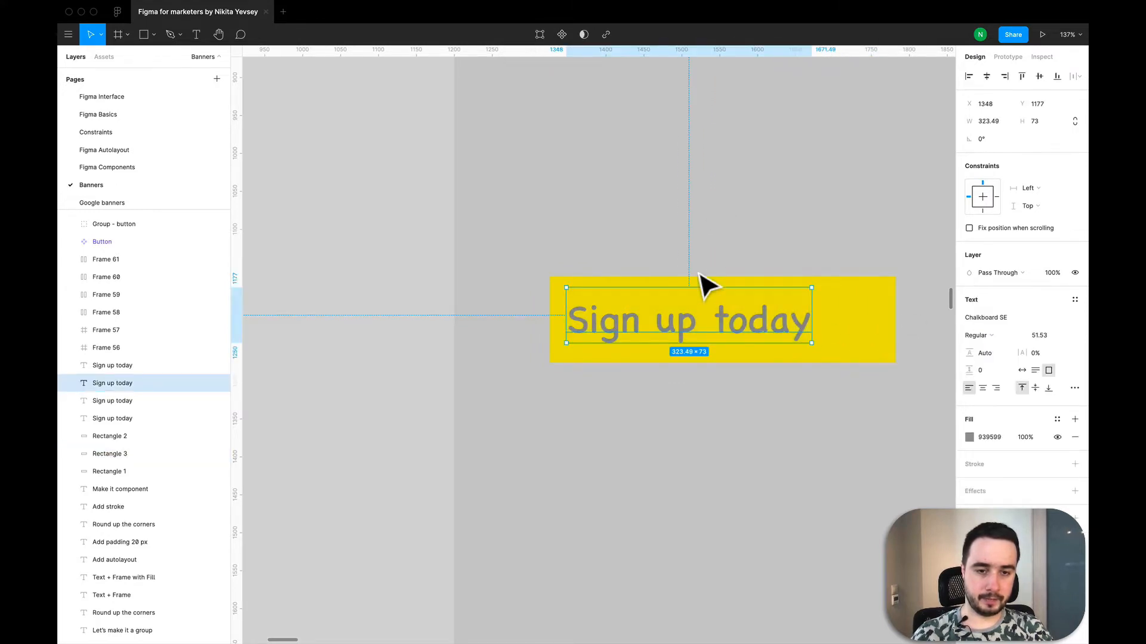
- Centre the "Sign up today" text on the widened yellow rectangle, fine-tuning its vertical position
{"action": "left_click_drag", "start_coordinate": [711, 333], "coordinate": [740, 322]}
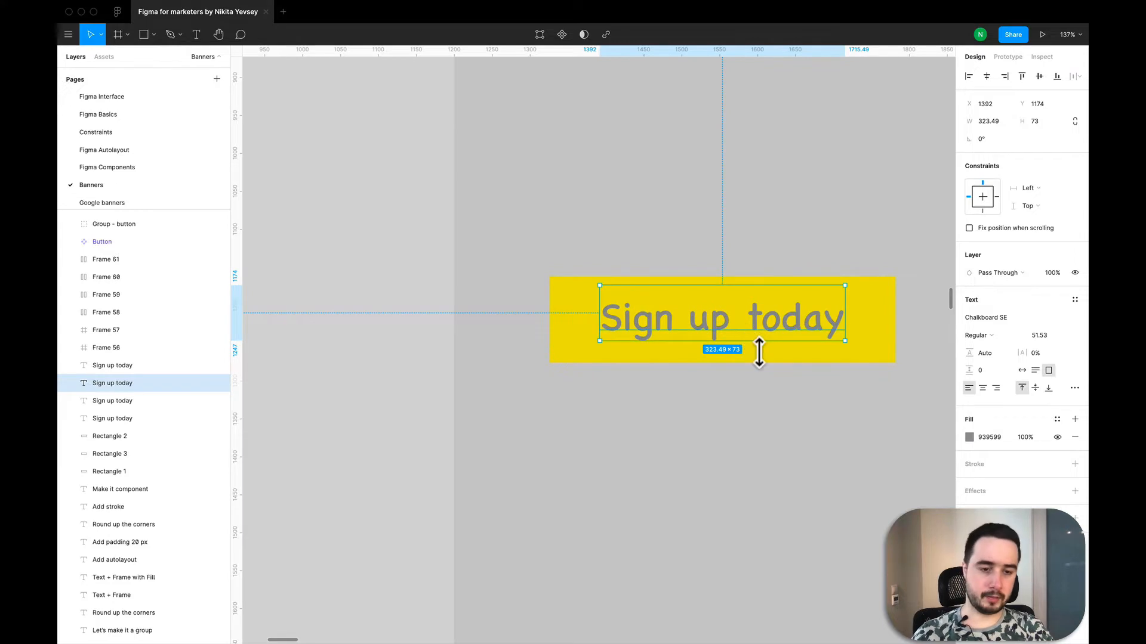
{"action": "key", "text": "Down"}
{"action": "key", "text": "Down"}
{"action": "key", "text": "Down"}
{"action": "key", "text": "Down"}
{"action": "key", "text": "Up"}
{"action": "key", "text": "Up"}
{"action": "key", "text": "Up"}
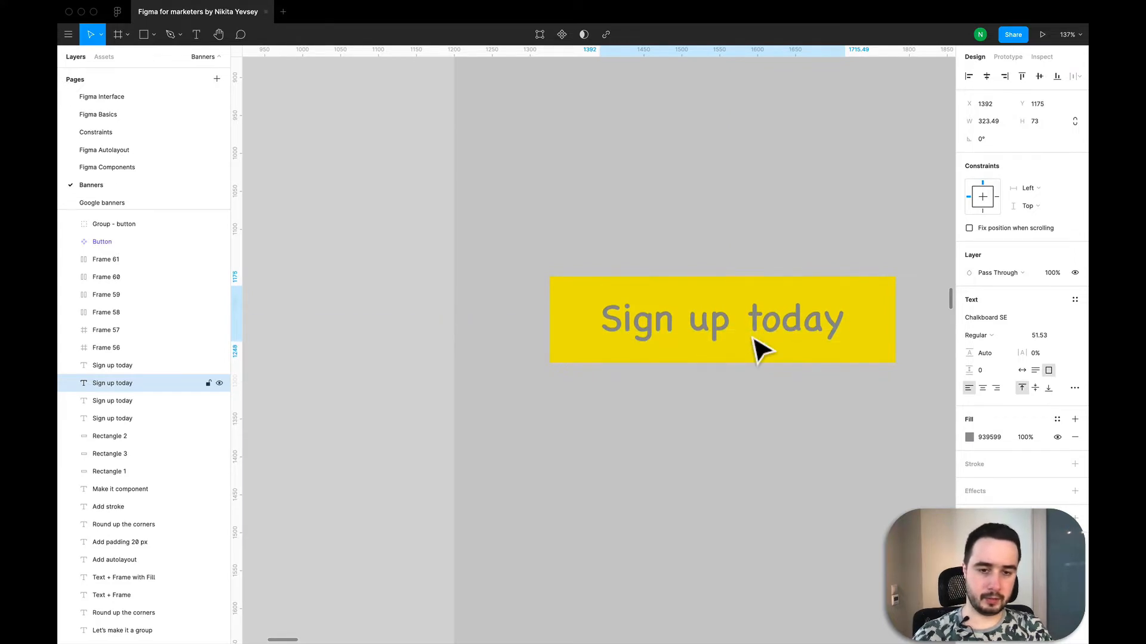
- Group the copied "Sign up today" text with its widened yellow rectangle
{"action": "left_click", "coordinate": [680, 457]}
{"action": "scroll", "coordinate": [679, 457], "scroll_direction": "down", "scroll_amount": 5}
{"action": "scroll", "coordinate": [679, 457], "scroll_direction": "down", "scroll_amount": 1}
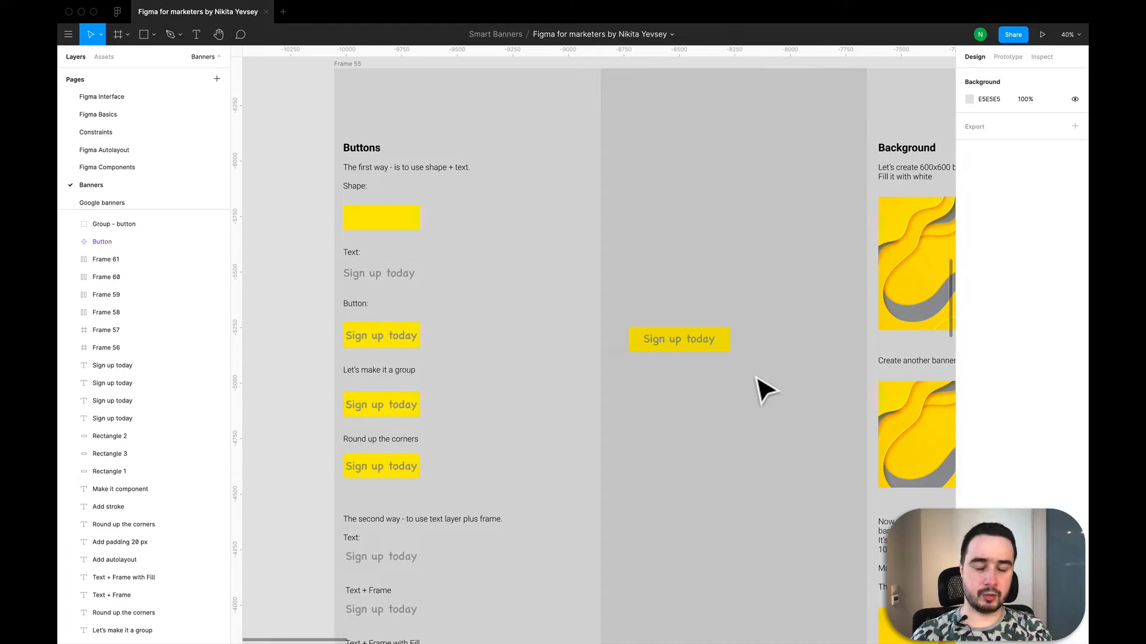
{"action": "left_click_drag", "start_coordinate": [724, 371], "coordinate": [617, 318]}
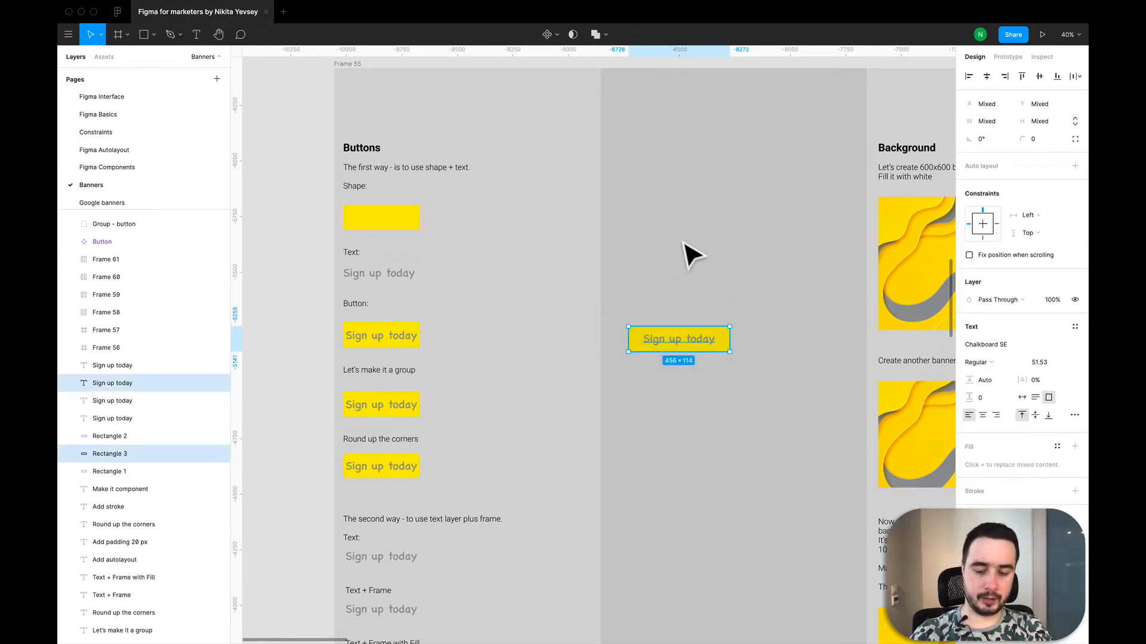
{"action": "key", "text": "ctrl+g"}
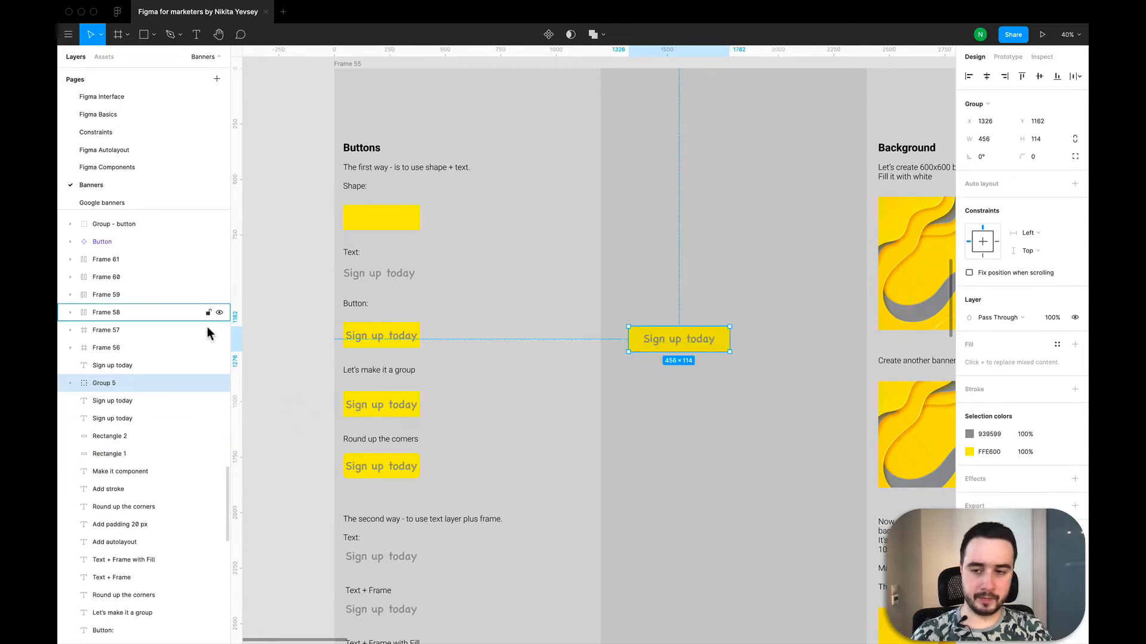
- Duplicate the grouped button and place the copy directly below it, level with the "Round up the corners" example
{"action": "scroll", "coordinate": [679, 370], "scroll_direction": "down", "scroll_amount": 2}
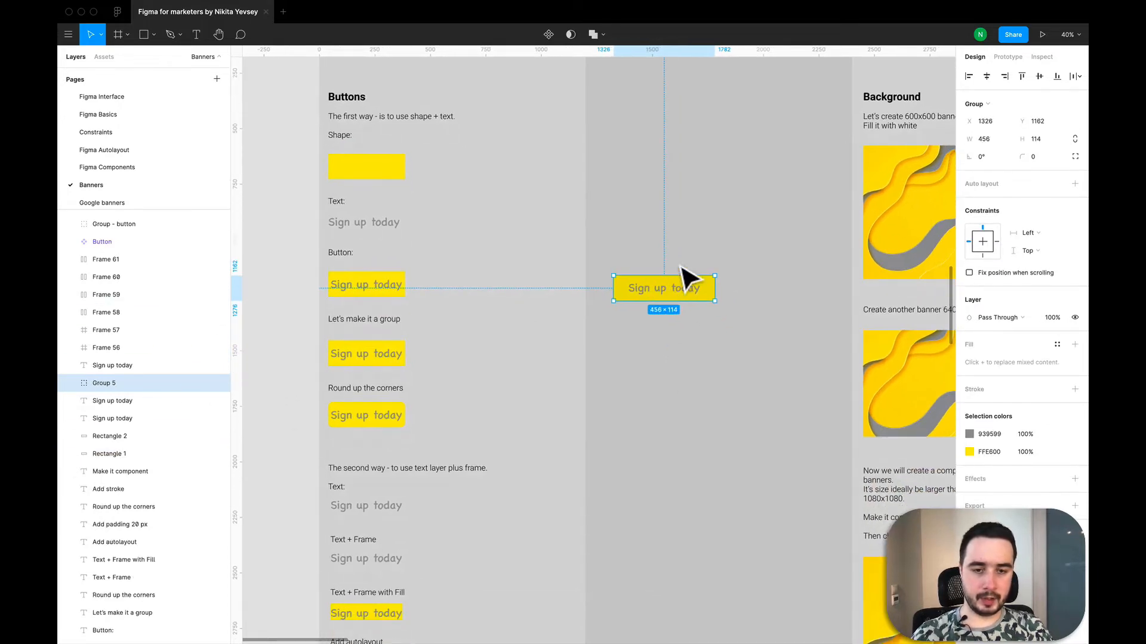
{"action": "left_click", "coordinate": [724, 370]}
{"action": "left_click", "coordinate": [712, 300]}
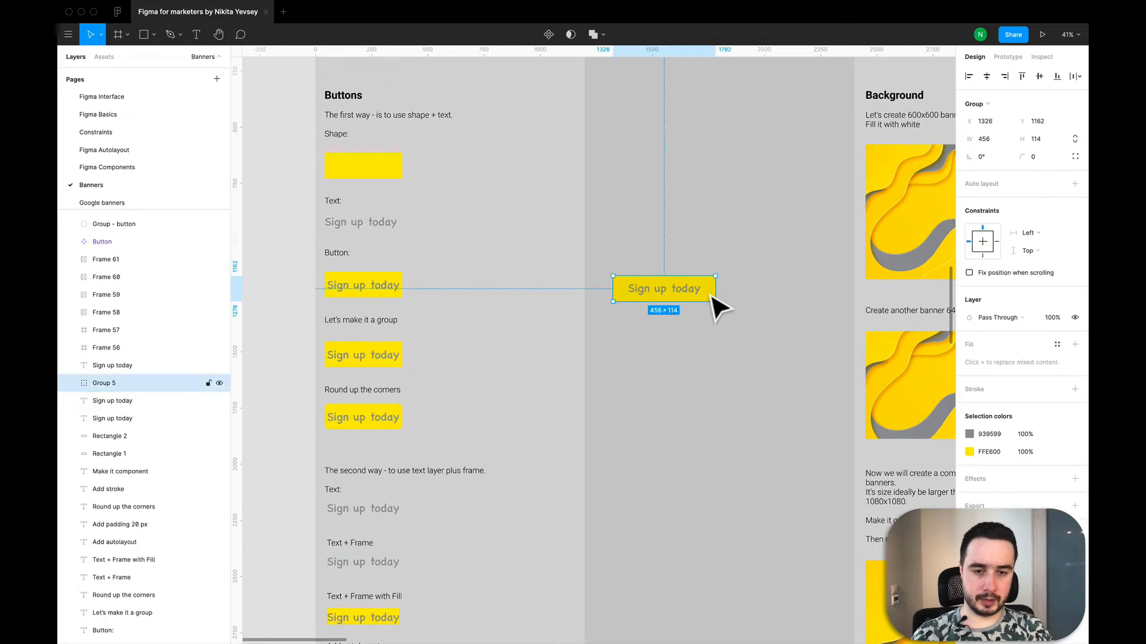
{"action": "key", "text": "super+c"}
{"action": "key", "text": "super+v"}
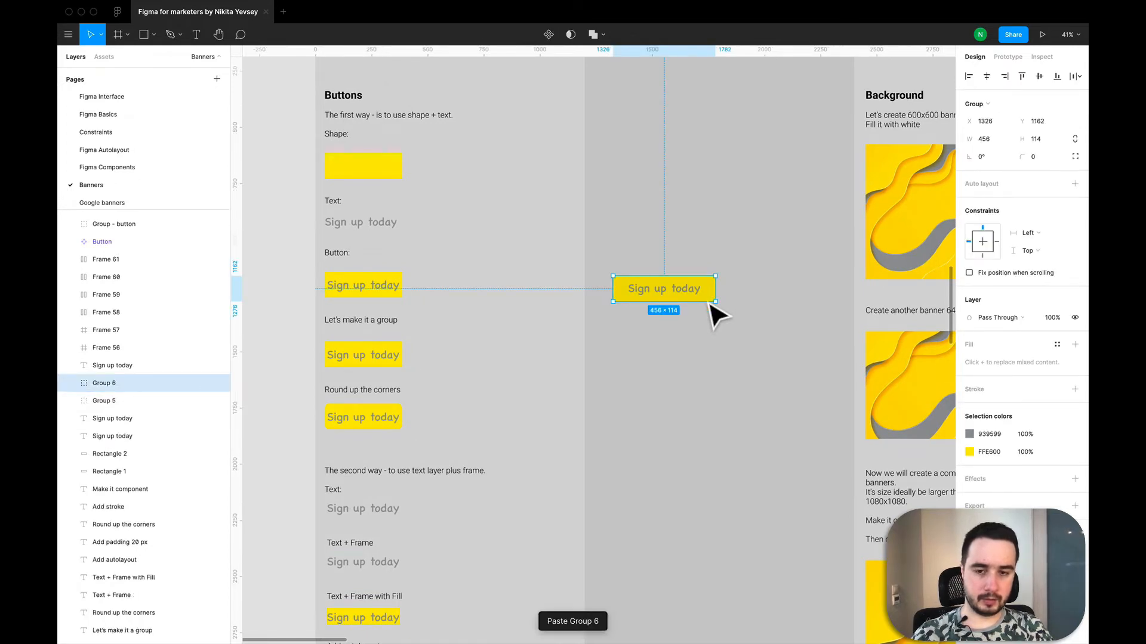
{"action": "left_click_drag", "start_coordinate": [716, 303], "coordinate": [706, 428]}
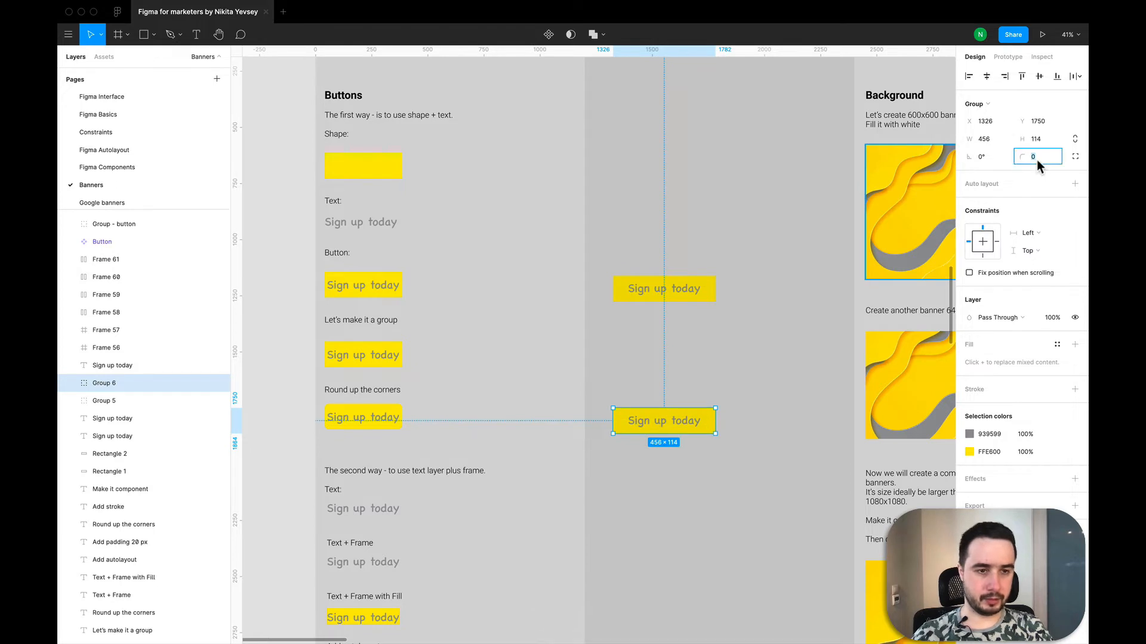
- Set the corner radius of the duplicated button group to 20
{"action": "type", "text": "20"}
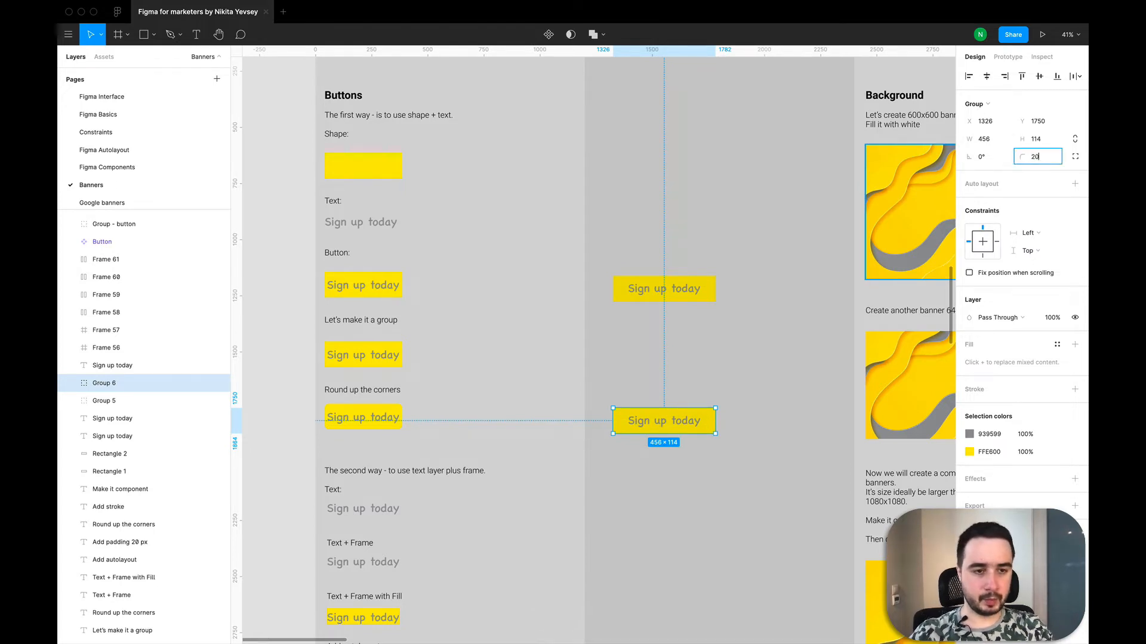
{"action": "key", "text": "Return"}
{"action": "left_click", "coordinate": [824, 434]}
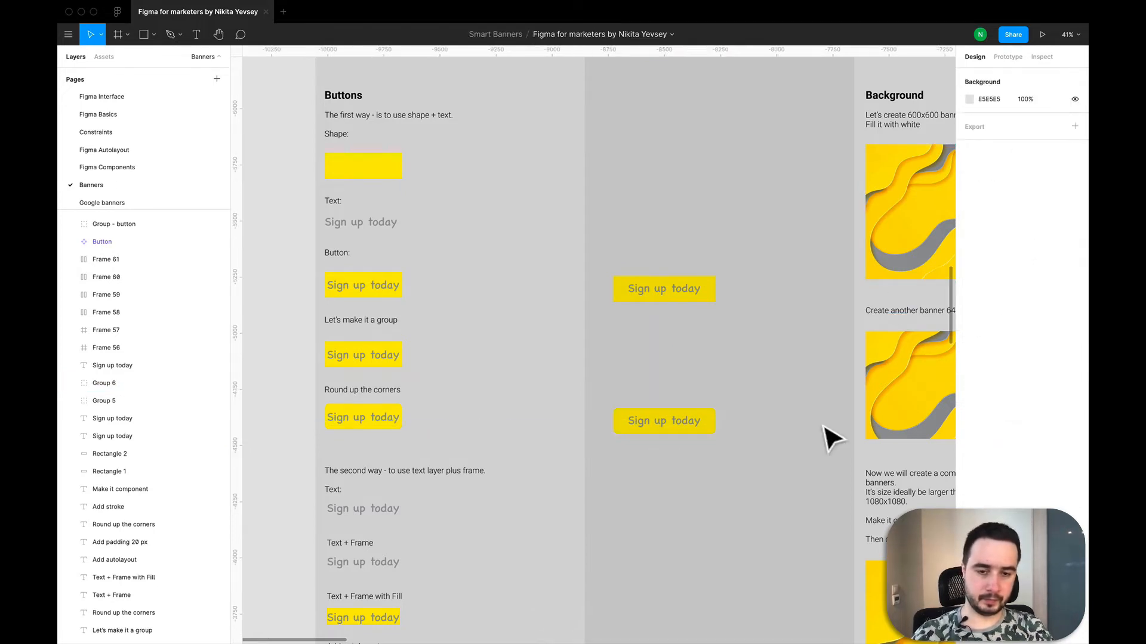
{"action": "scroll", "coordinate": [718, 461], "scroll_direction": "up", "scroll_amount": 3}
{"action": "scroll", "coordinate": [634, 456], "scroll_direction": "down", "scroll_amount": 3}
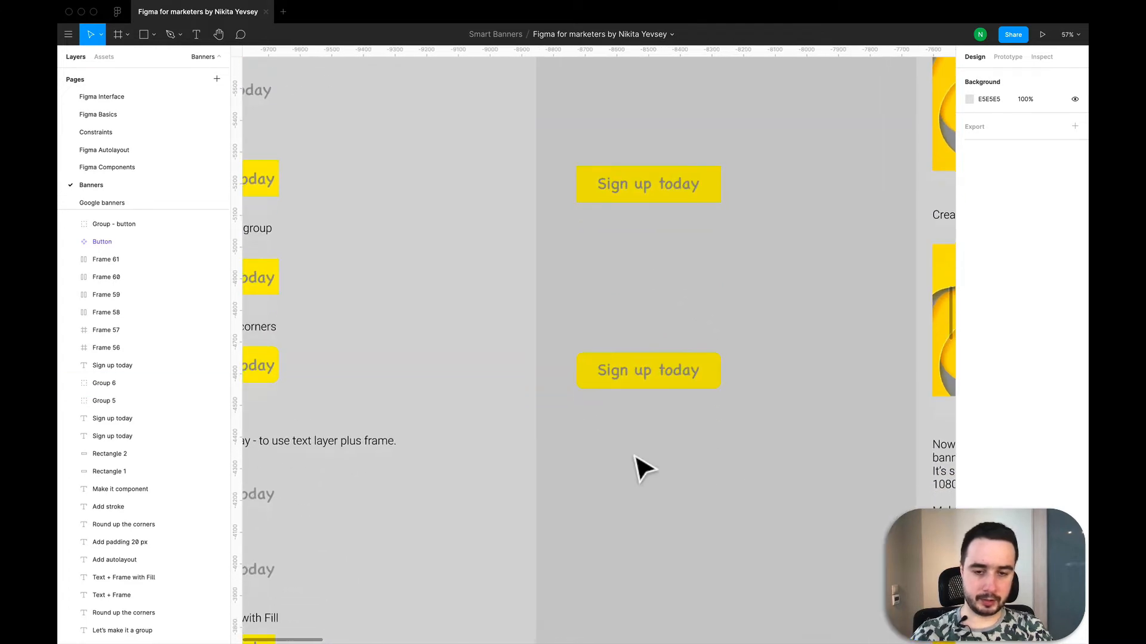
- Place another copy of the "Sign up today" text below the rounded button, aligned with its left edge
{"action": "scroll", "coordinate": [642, 445], "scroll_direction": "down", "scroll_amount": 2}
{"action": "scroll", "coordinate": [675, 433], "scroll_direction": "down", "scroll_amount": 1}
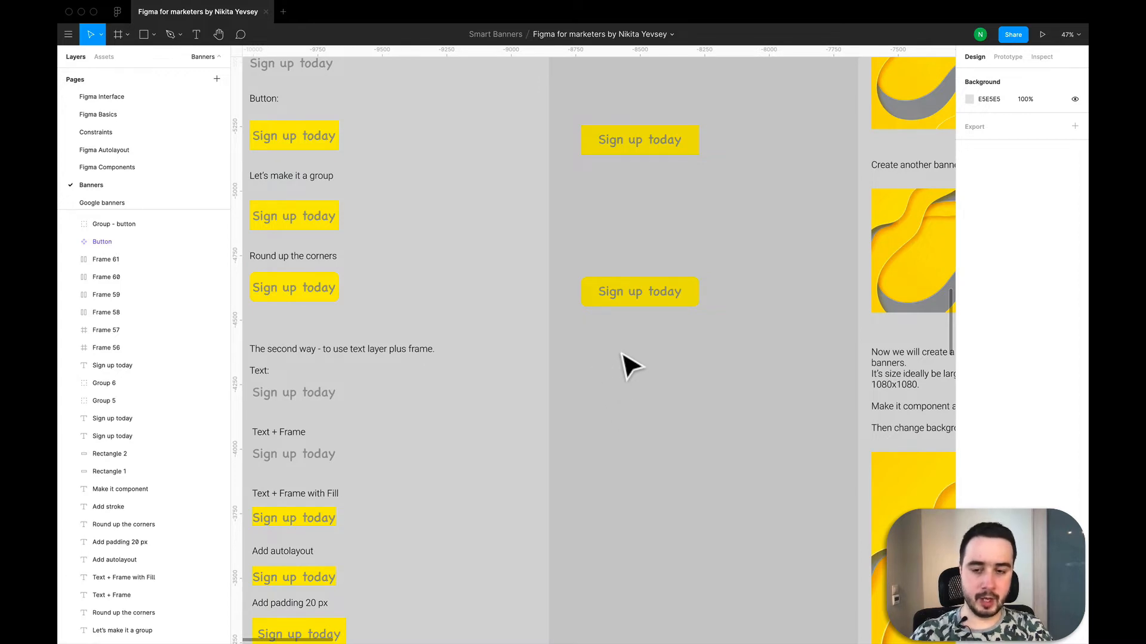
{"action": "scroll", "coordinate": [716, 237], "scroll_direction": "down", "scroll_amount": 3}
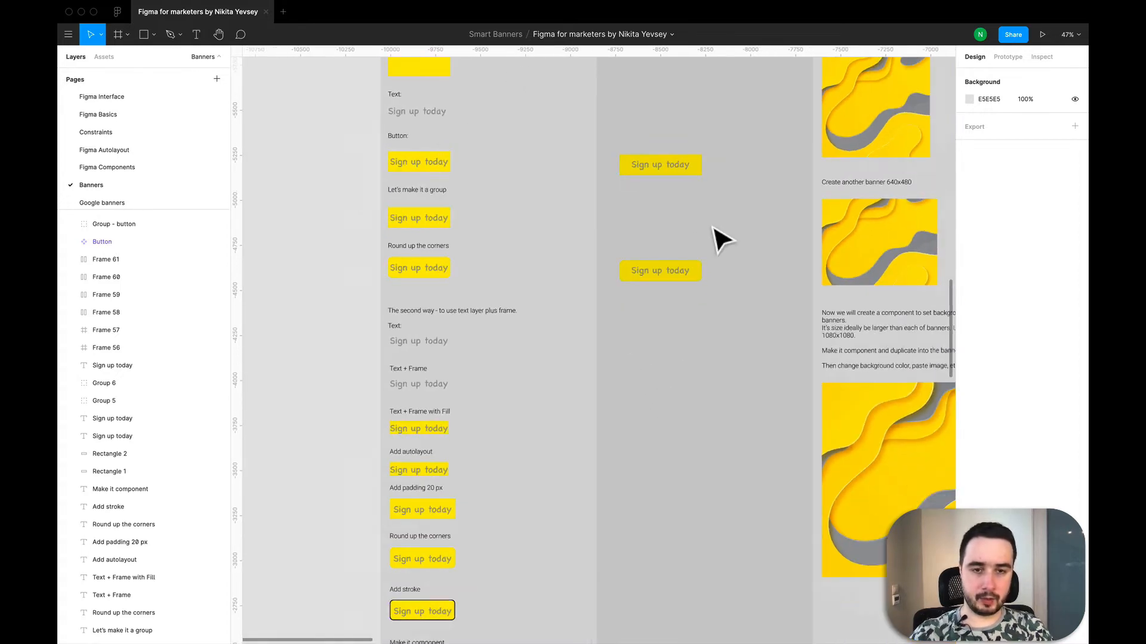
{"action": "left_click", "coordinate": [434, 115]}
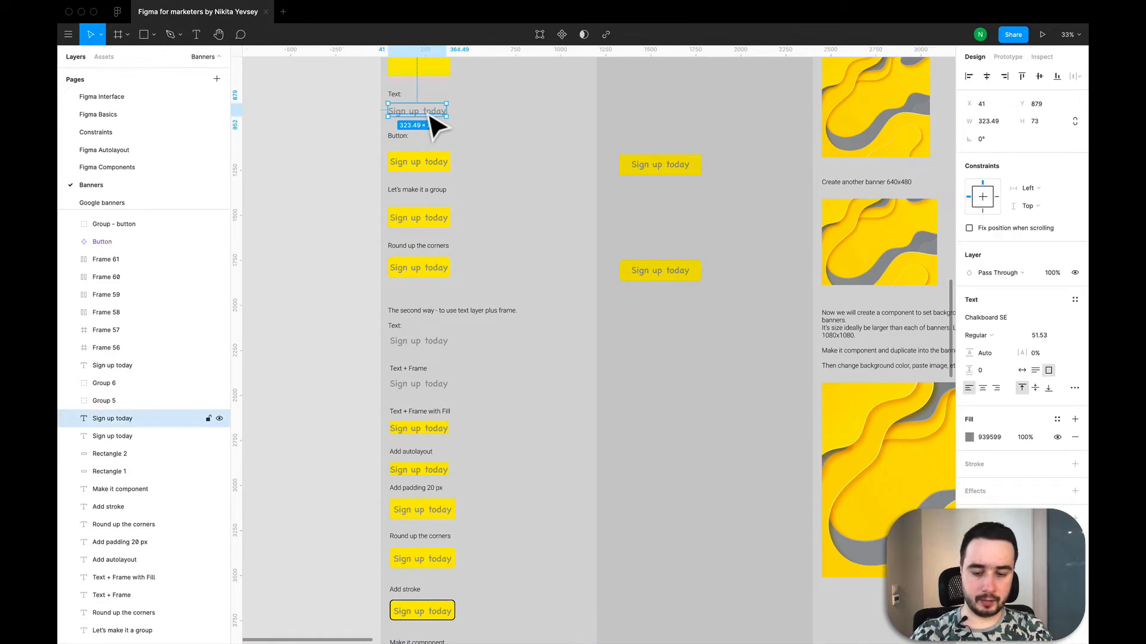
{"action": "key", "text": "ctrl+v"}
{"action": "left_click_drag", "start_coordinate": [435, 120], "coordinate": [668, 356]}
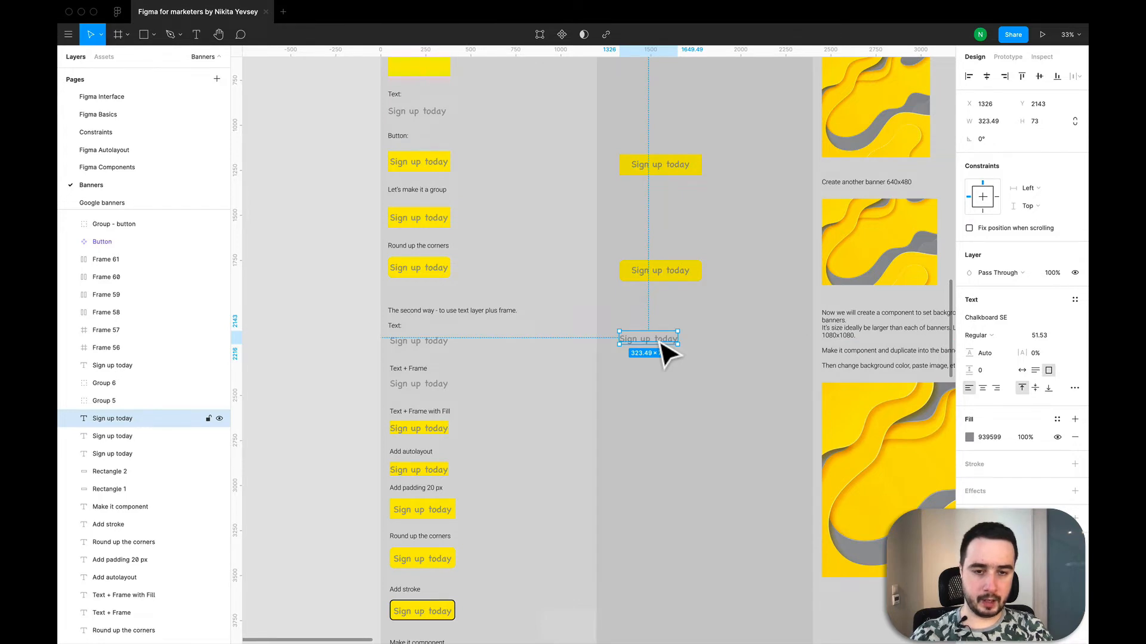
- Wrap the newly copied "Sign up today" text in a frame and add auto layout to that frame
{"action": "right_click", "coordinate": [655, 337]}
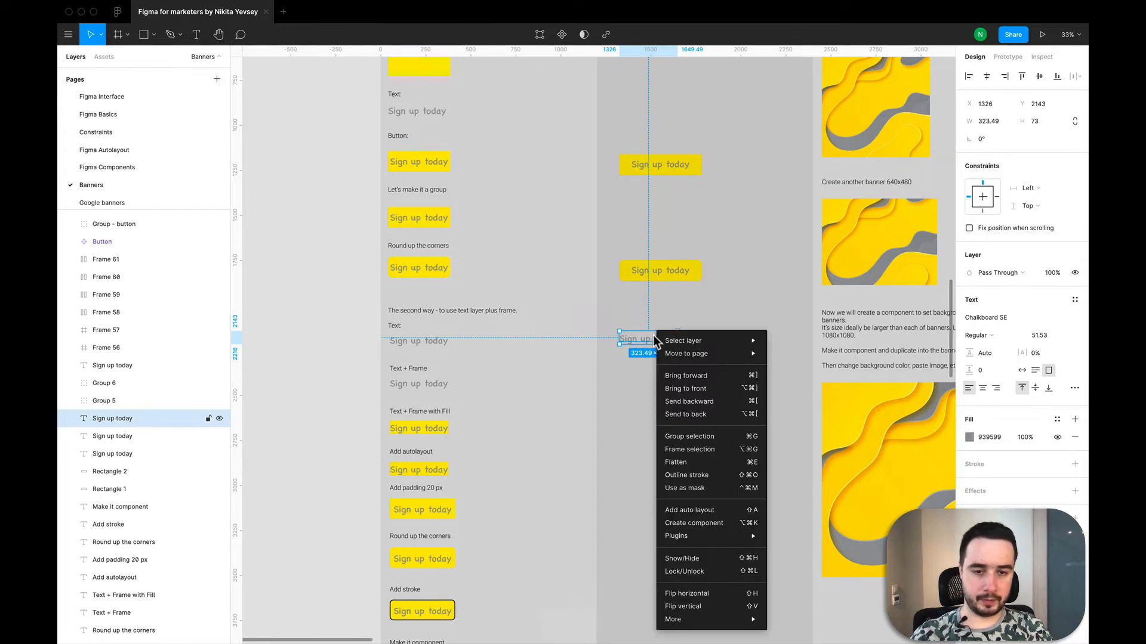
{"action": "left_click", "coordinate": [706, 455]}
{"action": "left_click", "coordinate": [70, 419]}
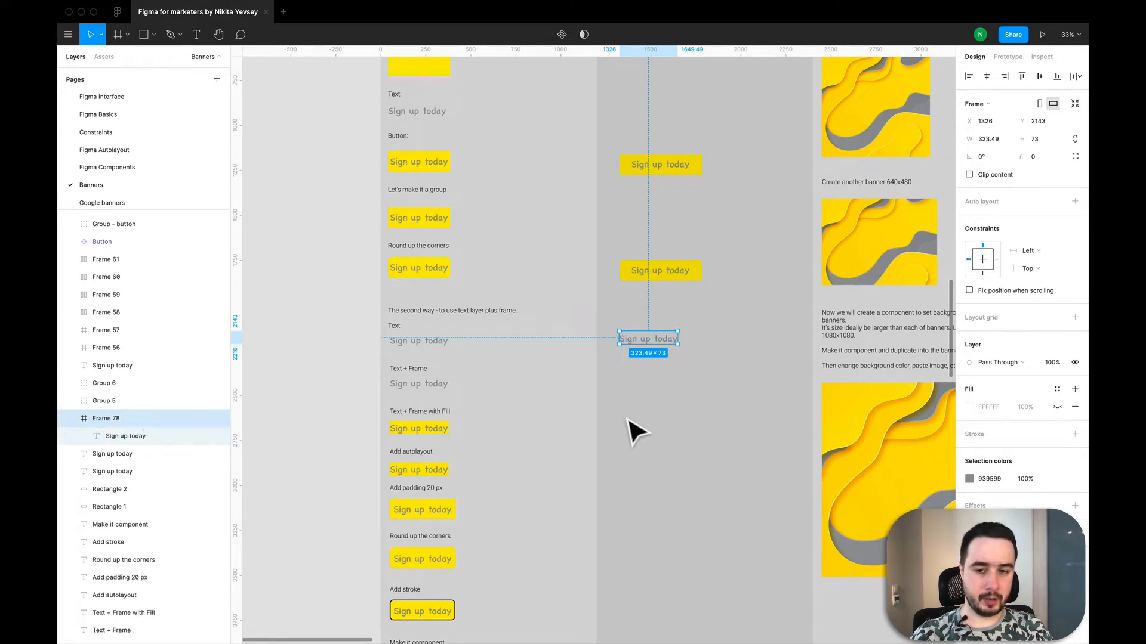
{"action": "scroll", "coordinate": [635, 431], "scroll_direction": "down", "scroll_amount": 2}
{"action": "scroll", "coordinate": [635, 430], "scroll_direction": "up", "scroll_amount": 2}
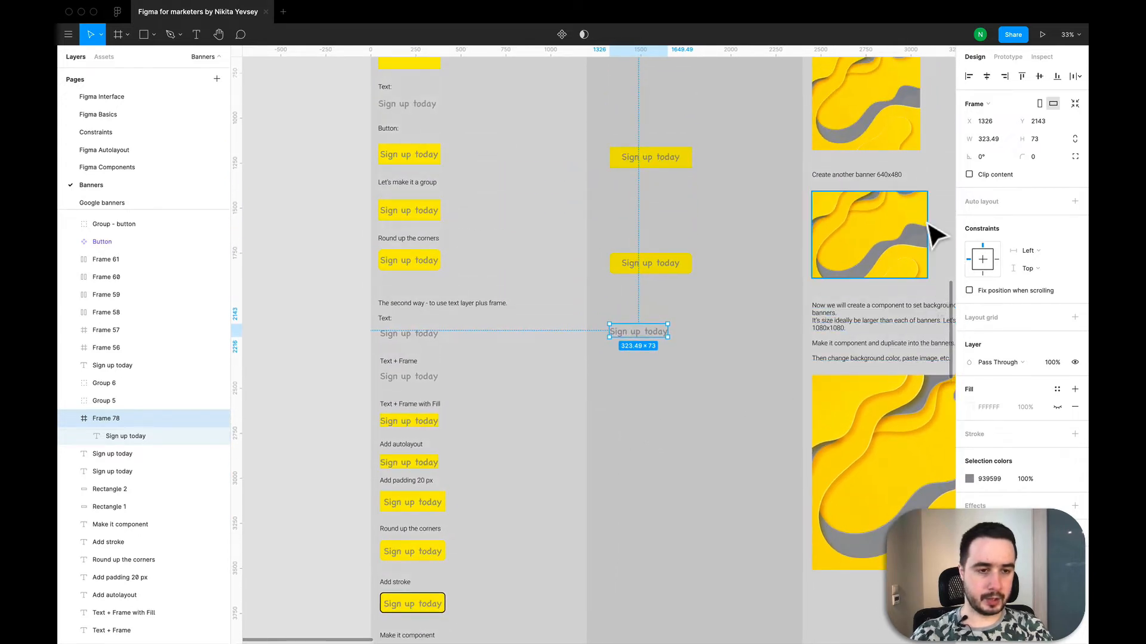
{"action": "left_click", "coordinate": [1075, 202]}
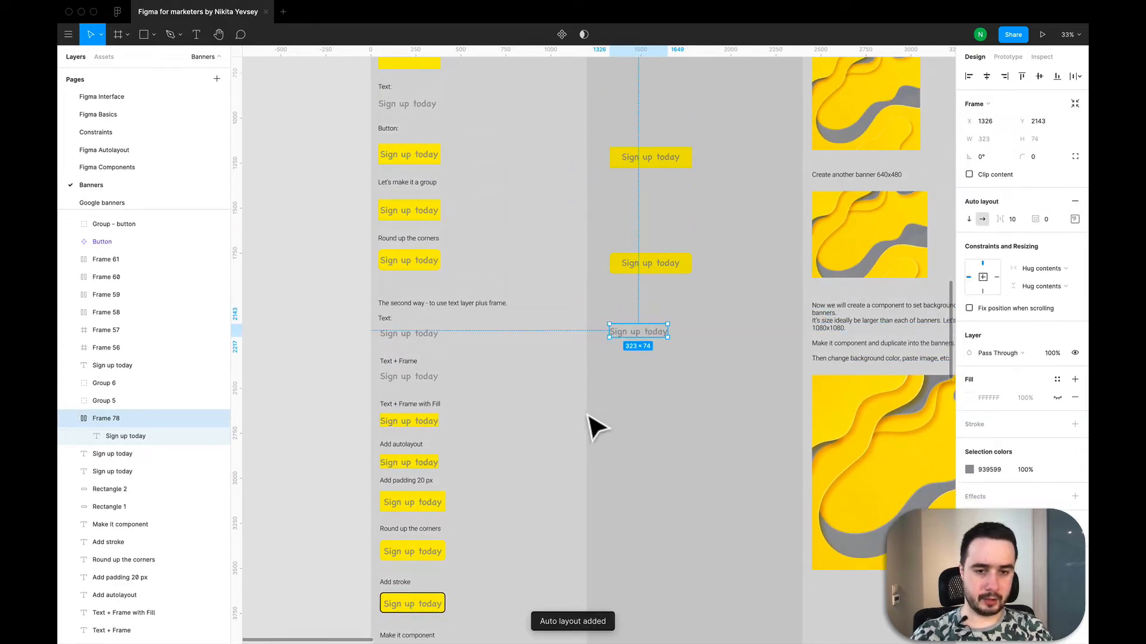
- Make the frame's fill visible and sample the yellow FFE600 from the rounded button as its colour
{"action": "scroll", "coordinate": [665, 352], "scroll_direction": "up", "scroll_amount": 5}
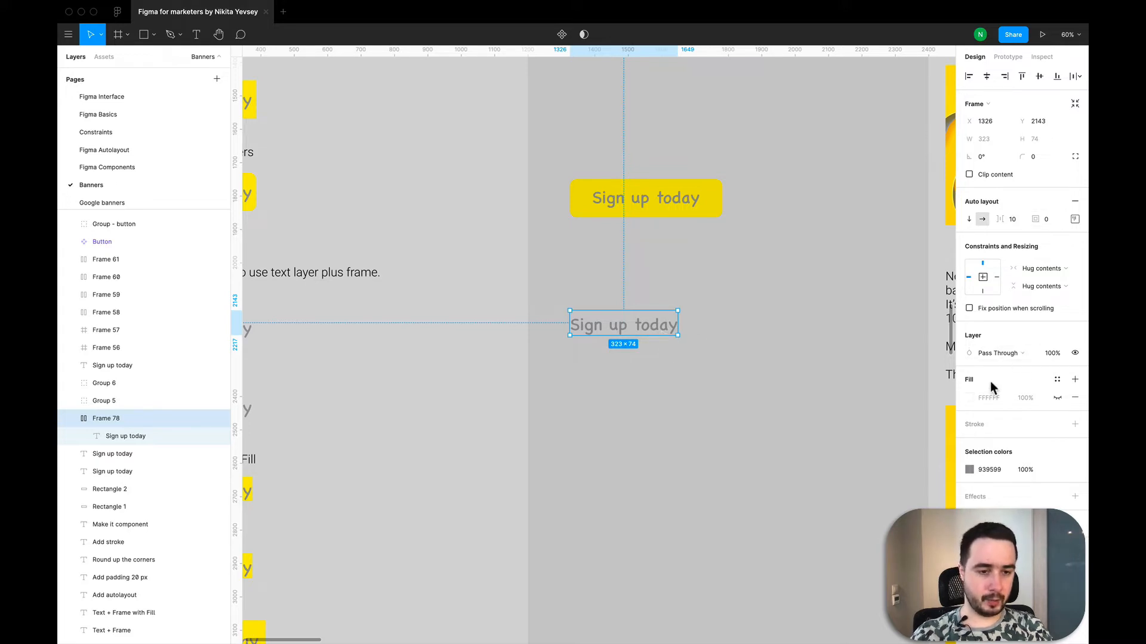
{"action": "left_click", "coordinate": [968, 399]}
{"action": "left_click", "coordinate": [1056, 397]}
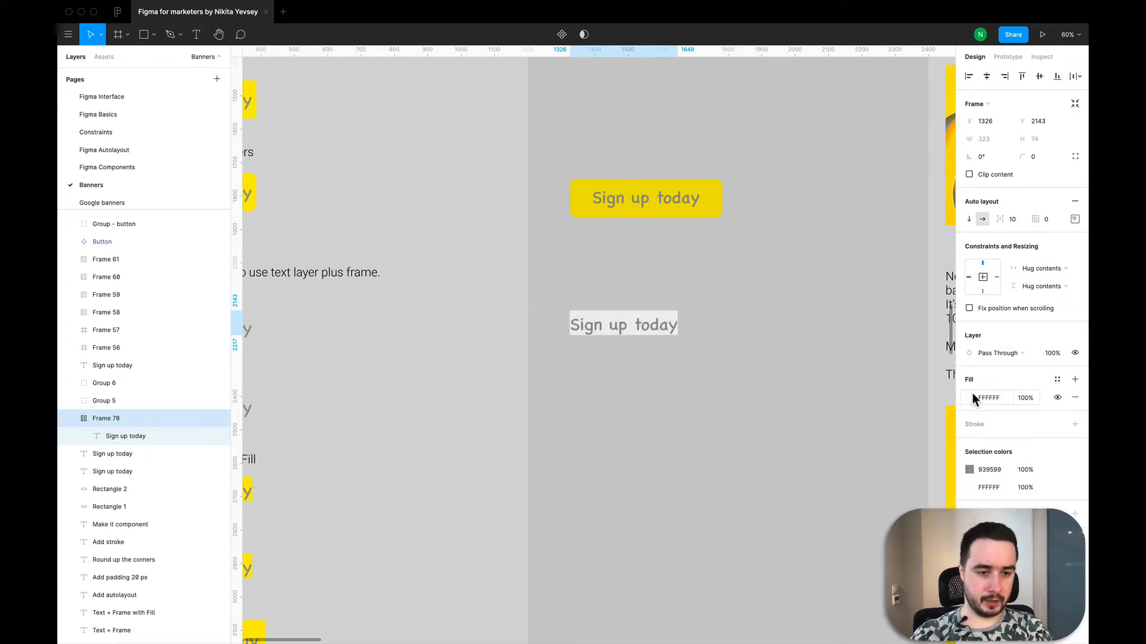
{"action": "left_click", "coordinate": [969, 399]}
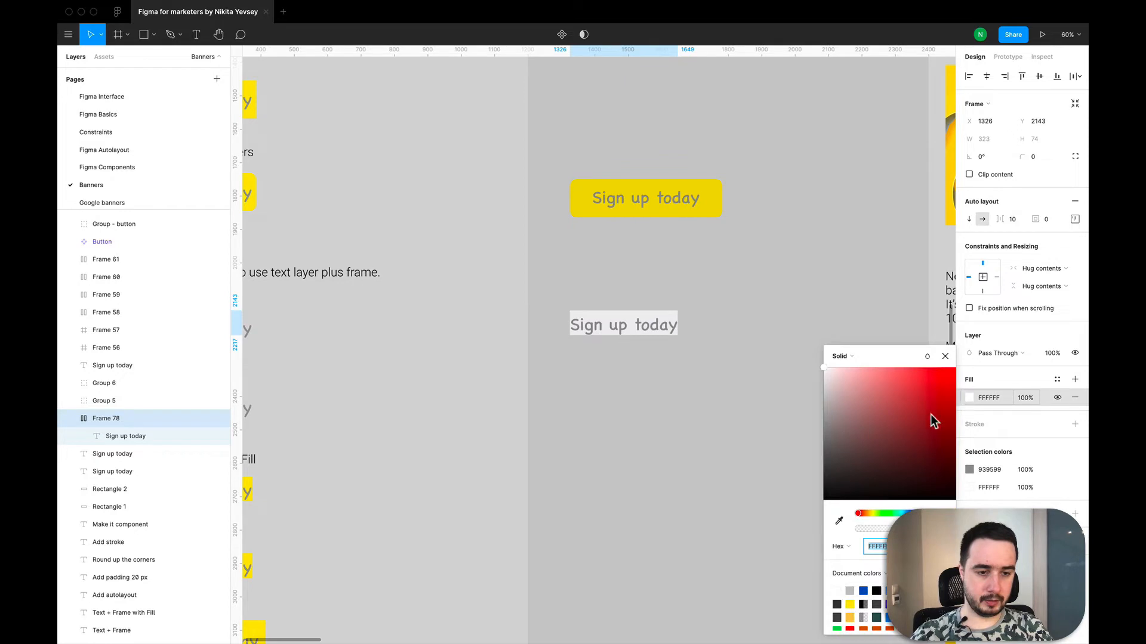
{"action": "left_click", "coordinate": [839, 523]}
{"action": "left_click", "coordinate": [716, 212]}
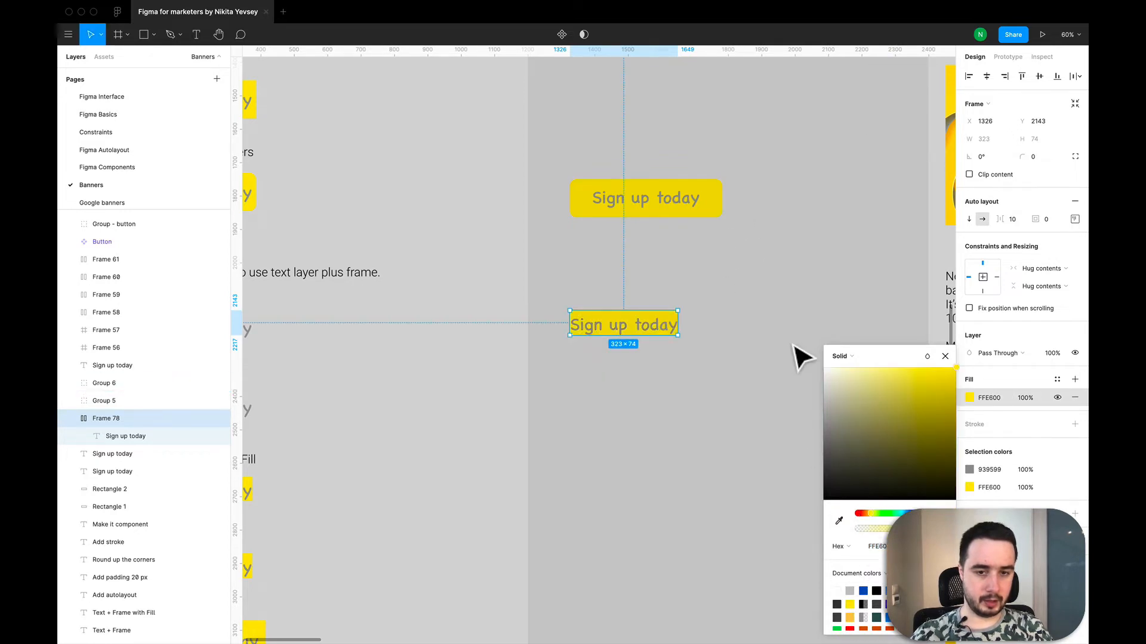
- Set the auto layout frame's padding to 30 on all sides
{"action": "left_click", "coordinate": [1047, 220]}
{"action": "type", "text": "30"}
{"action": "key", "text": "Return"}
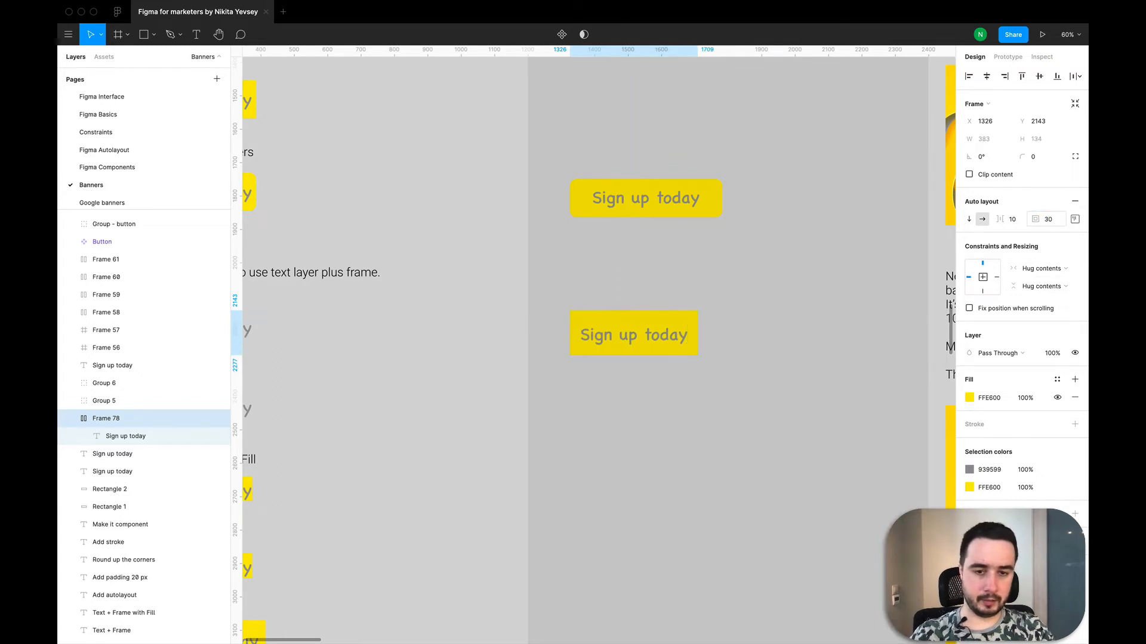
- Set the auto layout frame's individual padding to 20 at top and bottom and 50 at left and right
{"action": "left_click", "coordinate": [1075, 220]}
{"action": "type", "text": "20"}
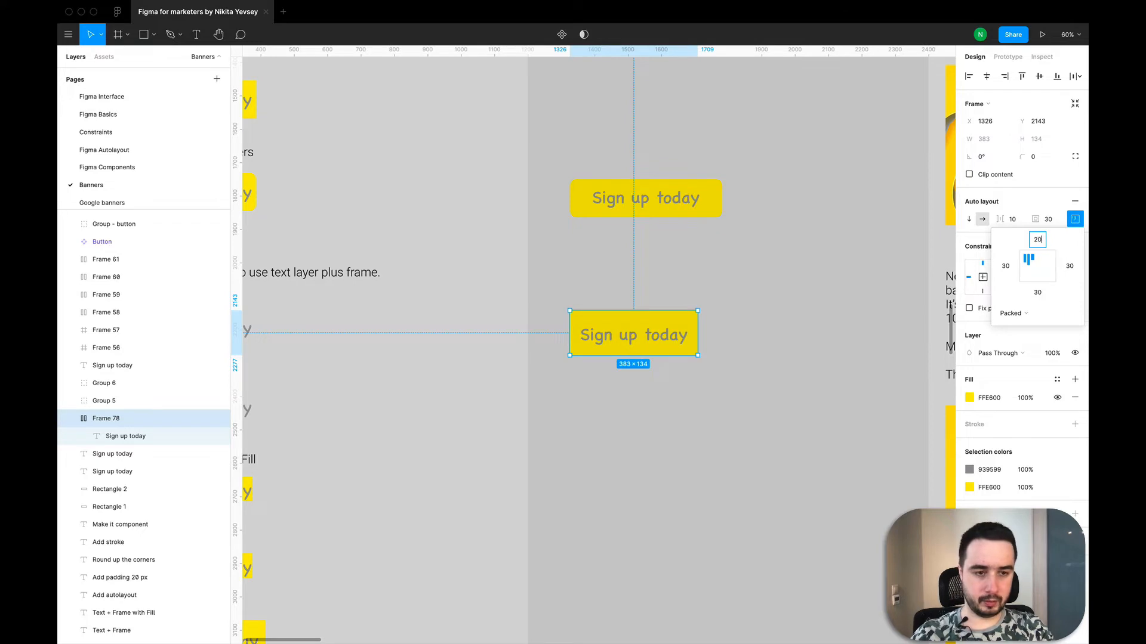
{"action": "key", "text": "Tab"}
{"action": "type", "text": "50"}
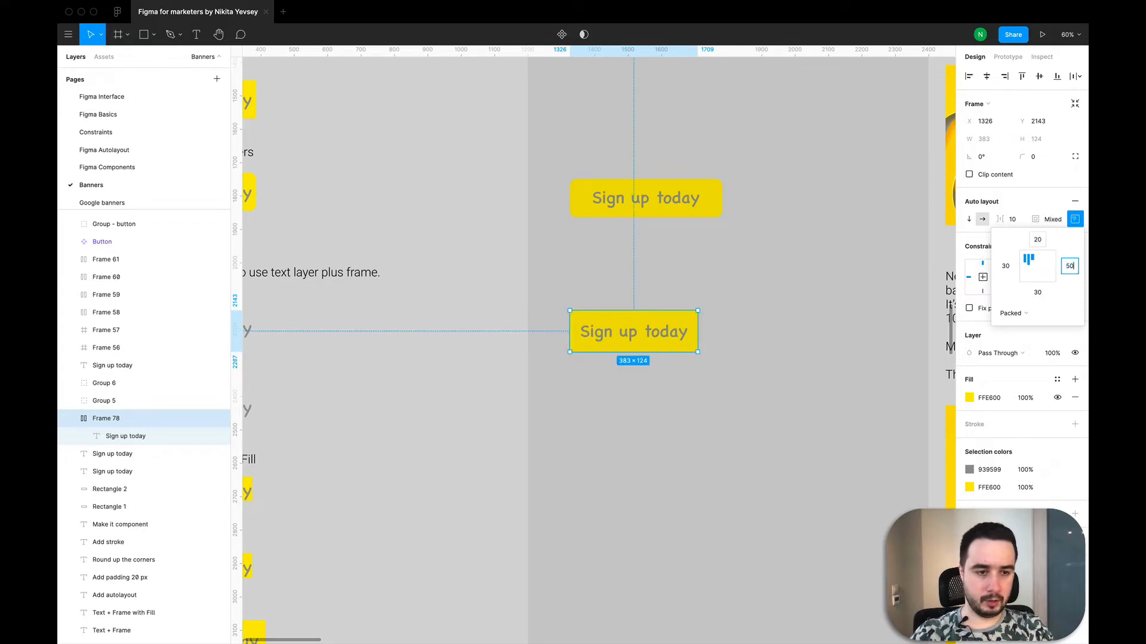
{"action": "key", "text": "Tab"}
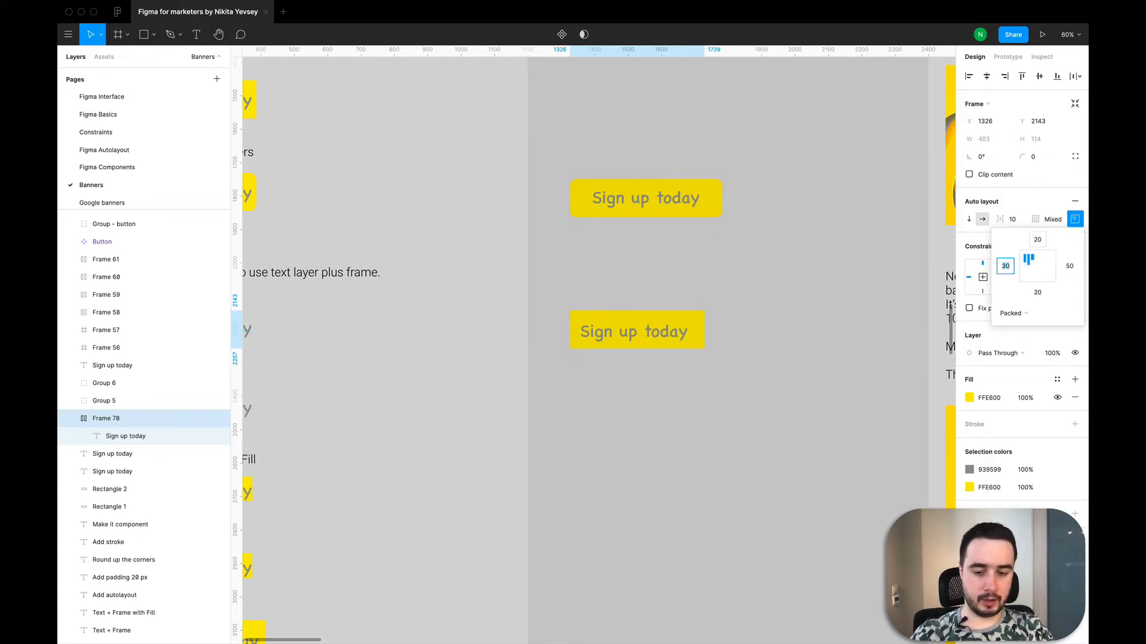
{"action": "type", "text": "50"}
{"action": "key", "text": "Return"}
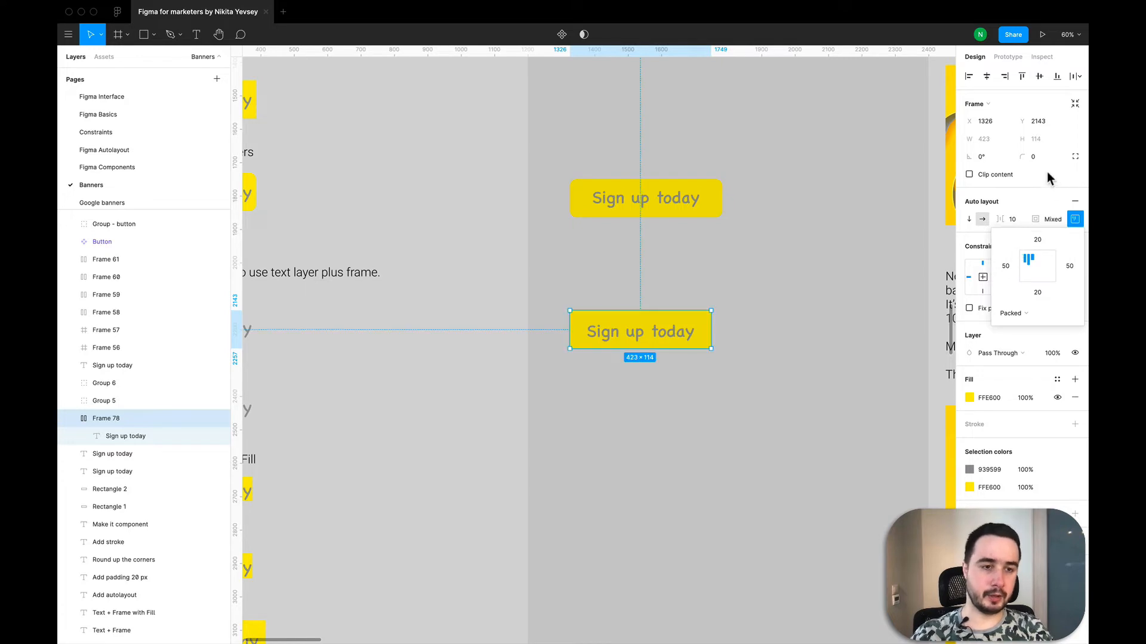
- Round the yellow auto layout frame's corners with a radius of 20, after trying 30
{"action": "key", "text": "Return"}
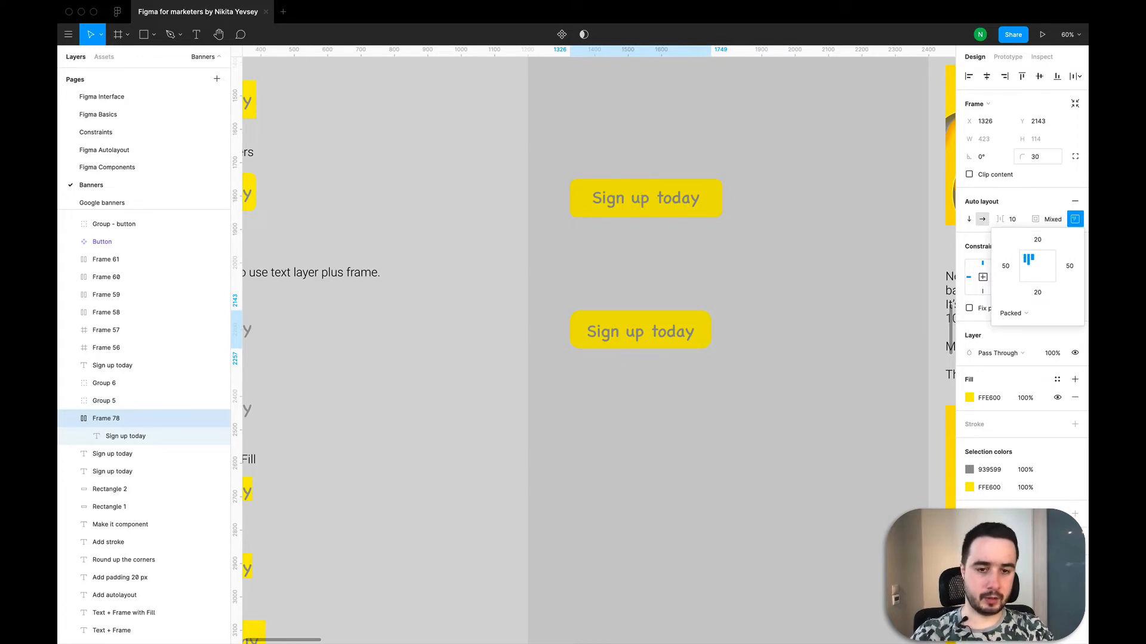
{"action": "type", "text": "20"}
{"action": "key", "text": "Return"}
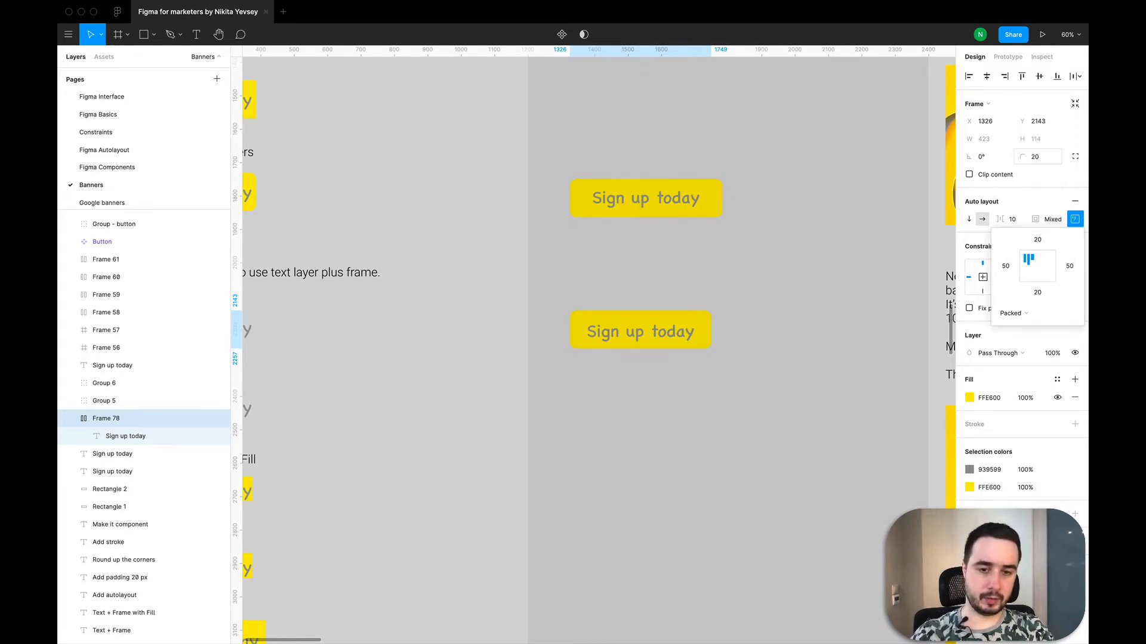
{"action": "left_click", "coordinate": [828, 335]}
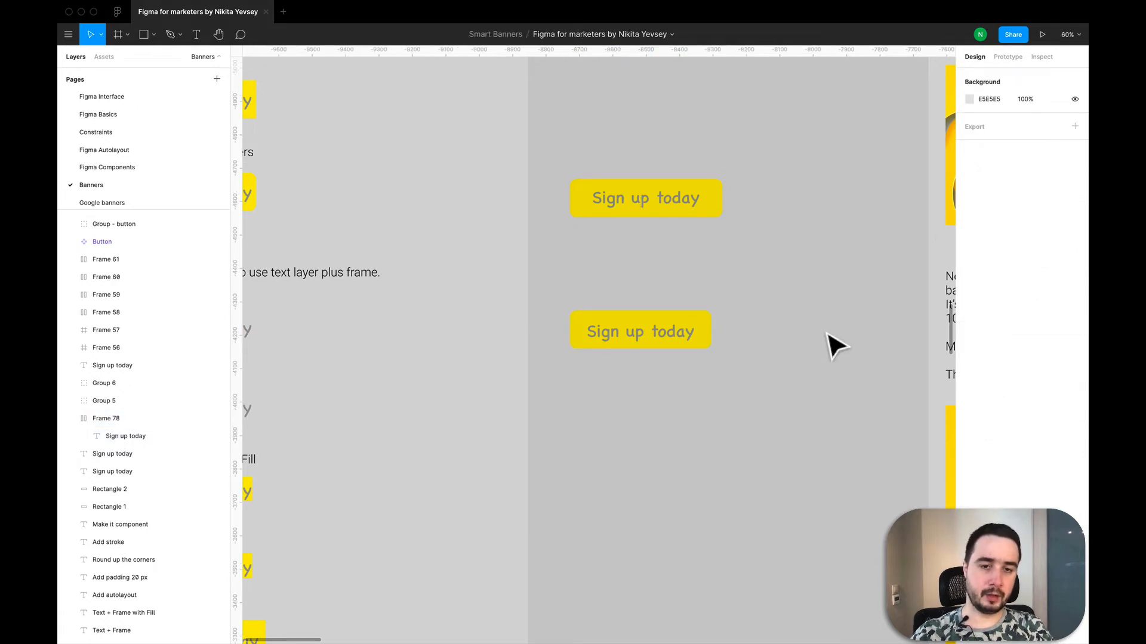
- Add a black 000000 inside stroke to the "Sign up today" auto layout frame
{"action": "scroll", "coordinate": [828, 335], "scroll_direction": "down", "scroll_amount": 2}
{"action": "scroll", "coordinate": [836, 346], "scroll_direction": "down", "scroll_amount": 3}
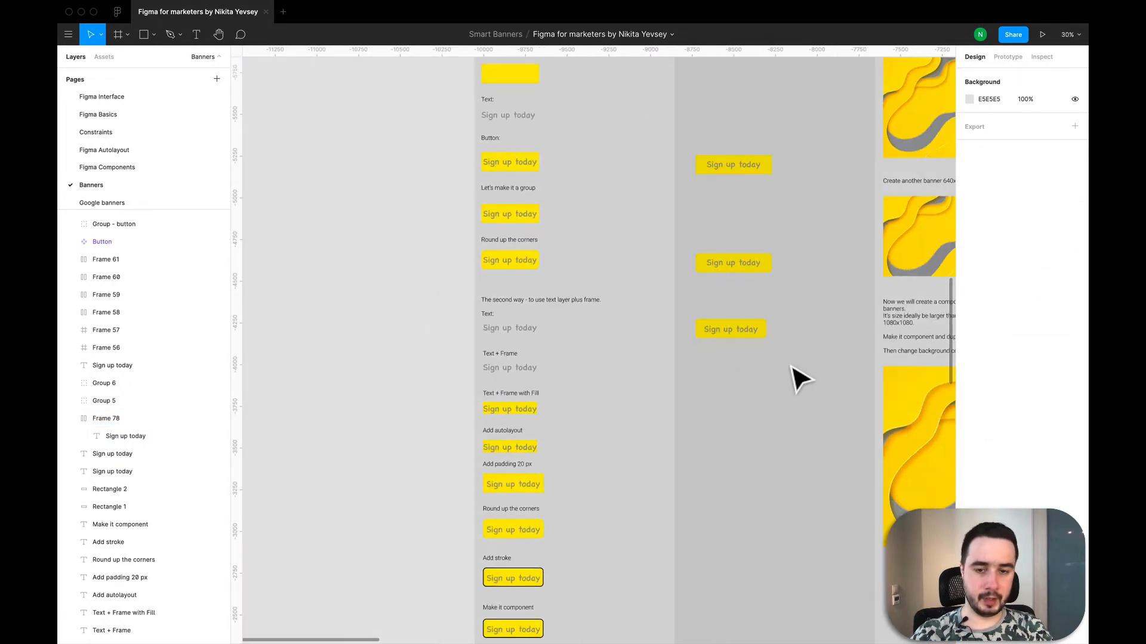
{"action": "left_click_drag", "start_coordinate": [784, 360], "coordinate": [689, 303]}
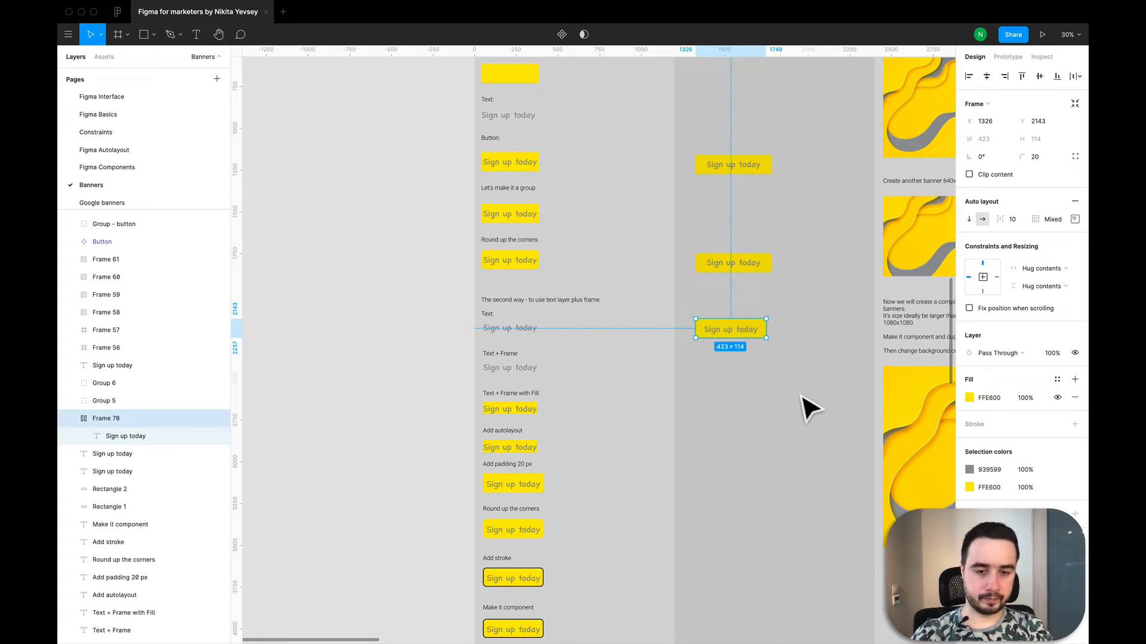
{"action": "left_click", "coordinate": [780, 429]}
{"action": "left_click", "coordinate": [743, 334]}
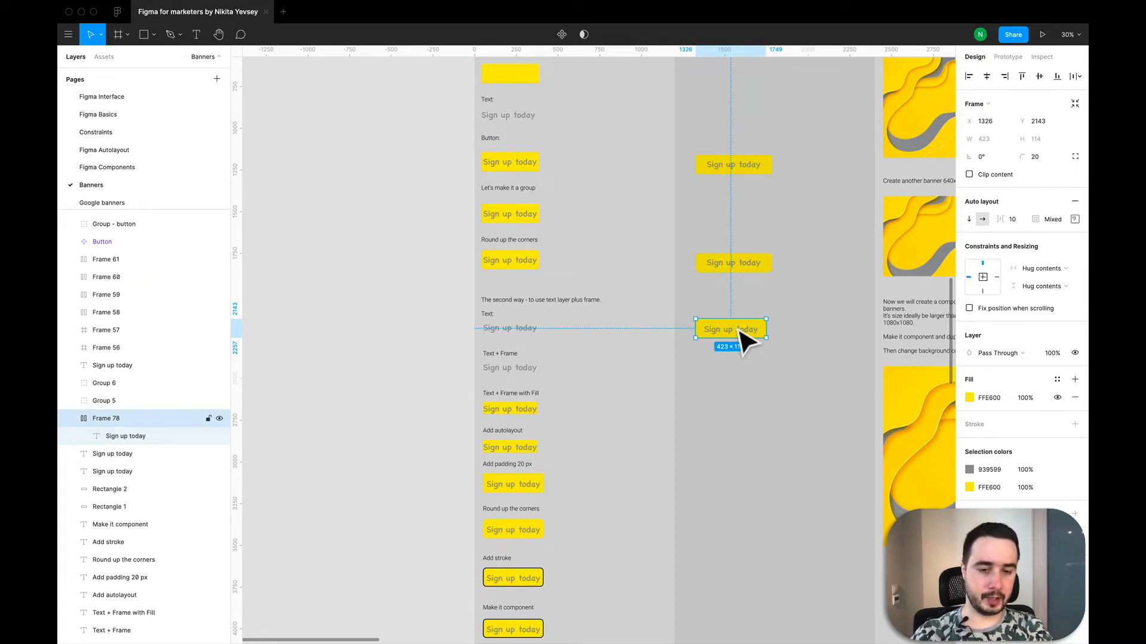
{"action": "scroll", "coordinate": [567, 492], "scroll_direction": "down", "scroll_amount": 2}
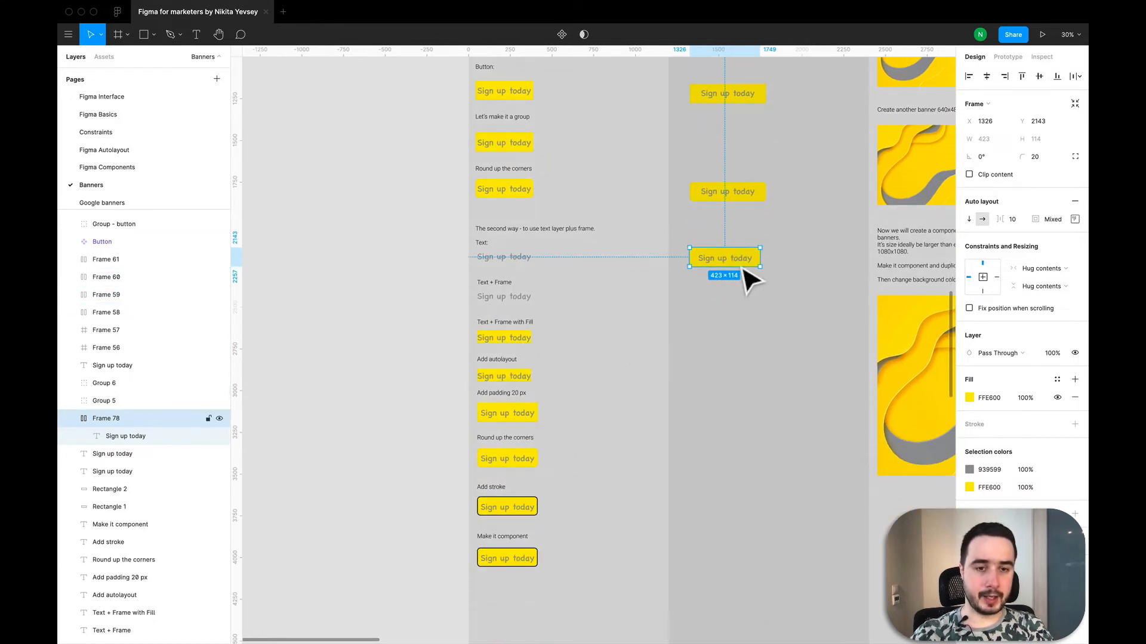
{"action": "scroll", "coordinate": [748, 281], "scroll_direction": "up", "scroll_amount": 3}
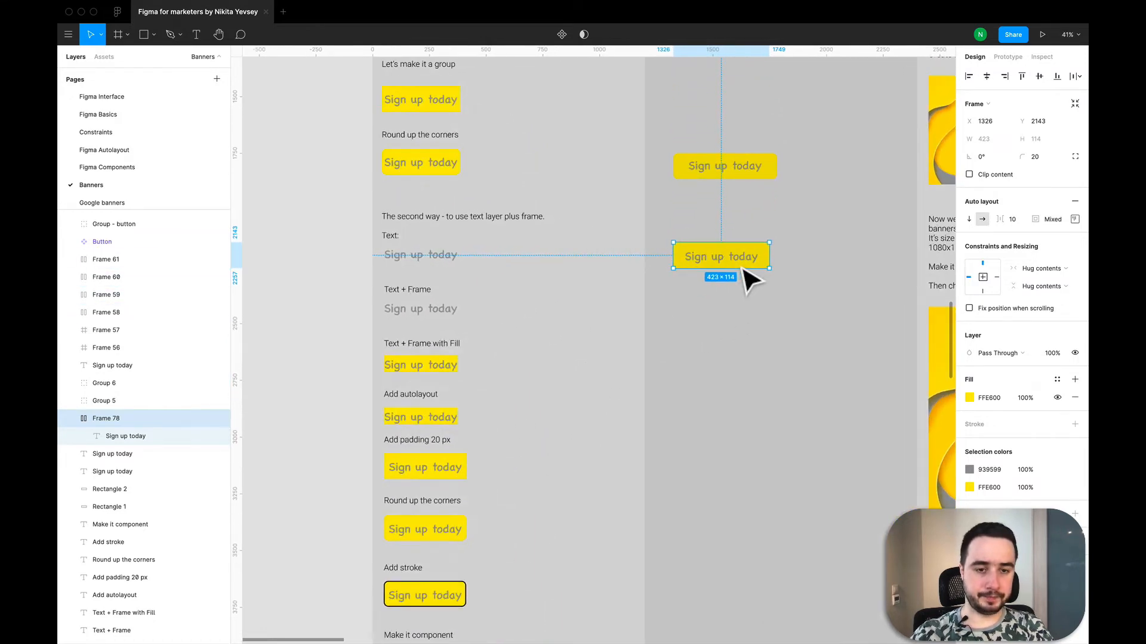
{"action": "left_click", "coordinate": [1071, 424]}
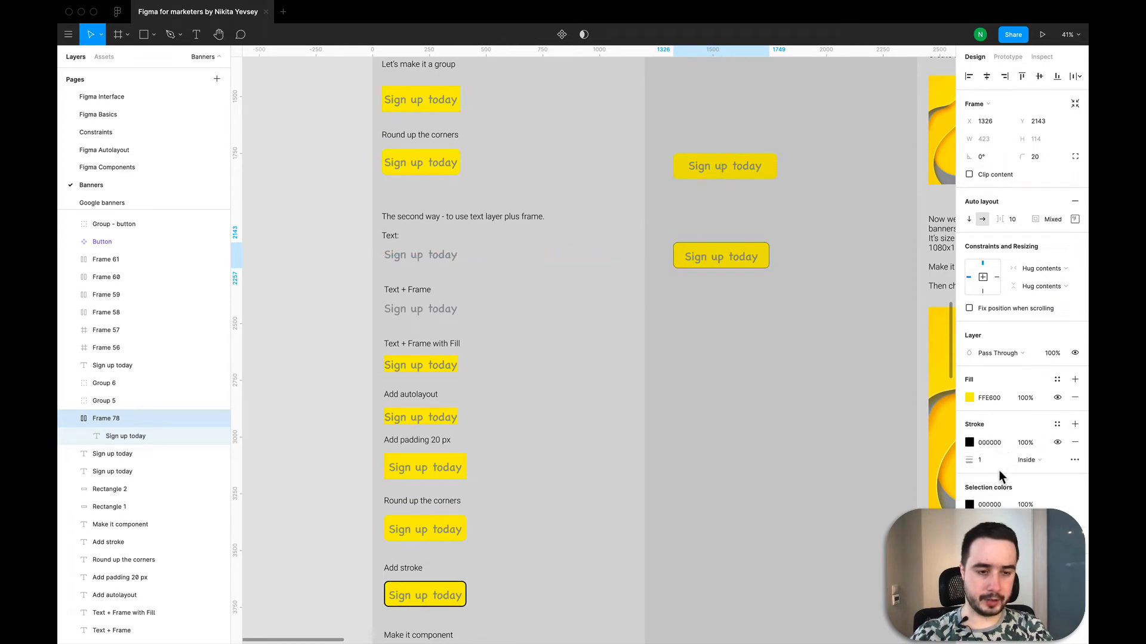
- Try a thickness of 5 on the frame's black stroke and settle on a thickness of 3
{"action": "left_click", "coordinate": [988, 464]}
{"action": "type", "text": "5"}
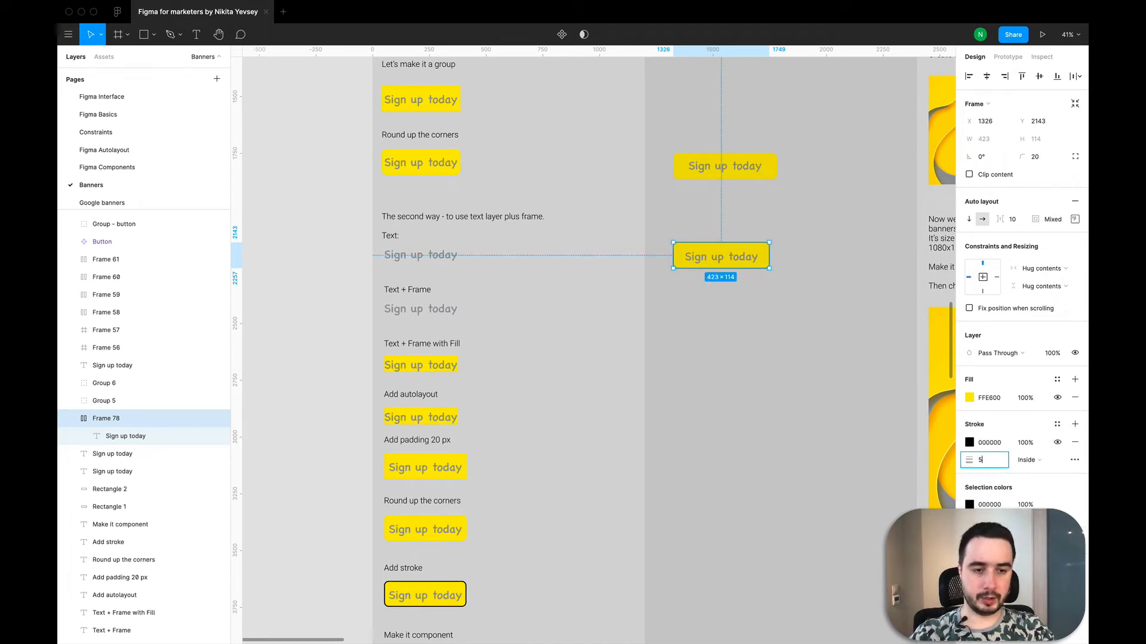
{"action": "key", "text": "Return"}
{"action": "left_click", "coordinate": [988, 464]}
{"action": "type", "text": "3"}
{"action": "key", "text": "Return"}
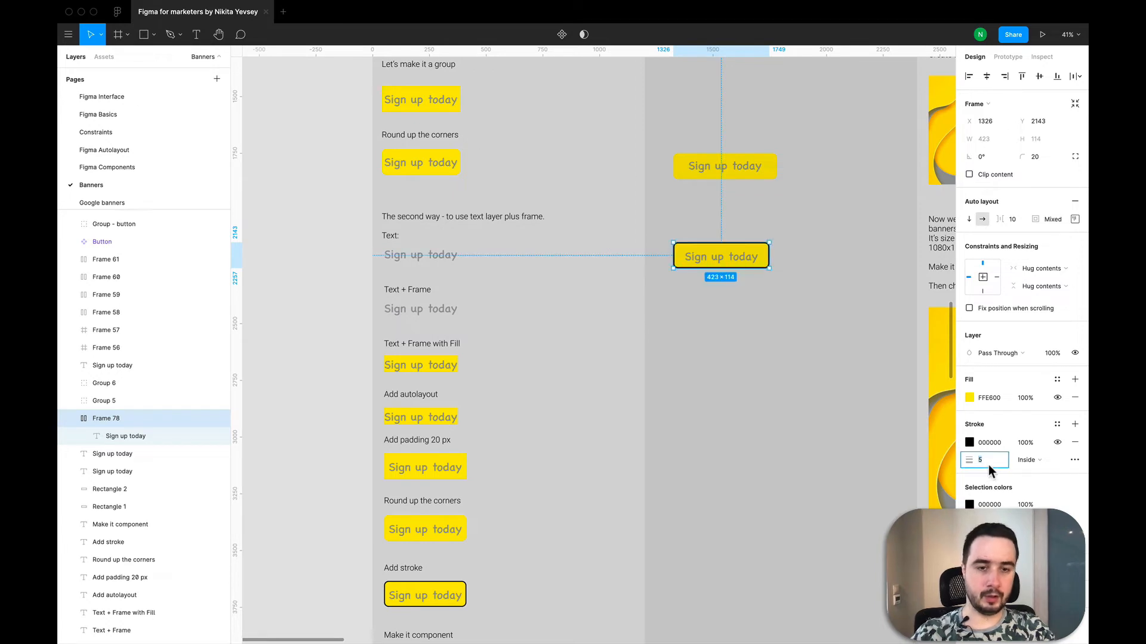
{"action": "left_click", "coordinate": [770, 393]}
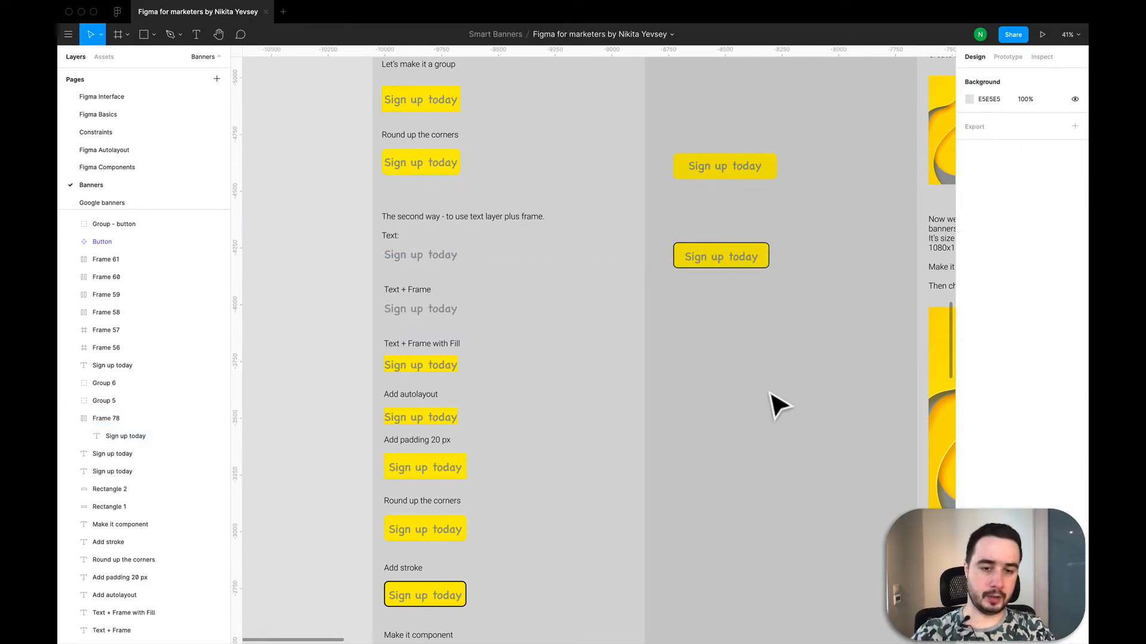
- Turn the stroked "Sign up today" auto layout frame into a component
{"action": "scroll", "coordinate": [729, 281], "scroll_direction": "down", "scroll_amount": 3}
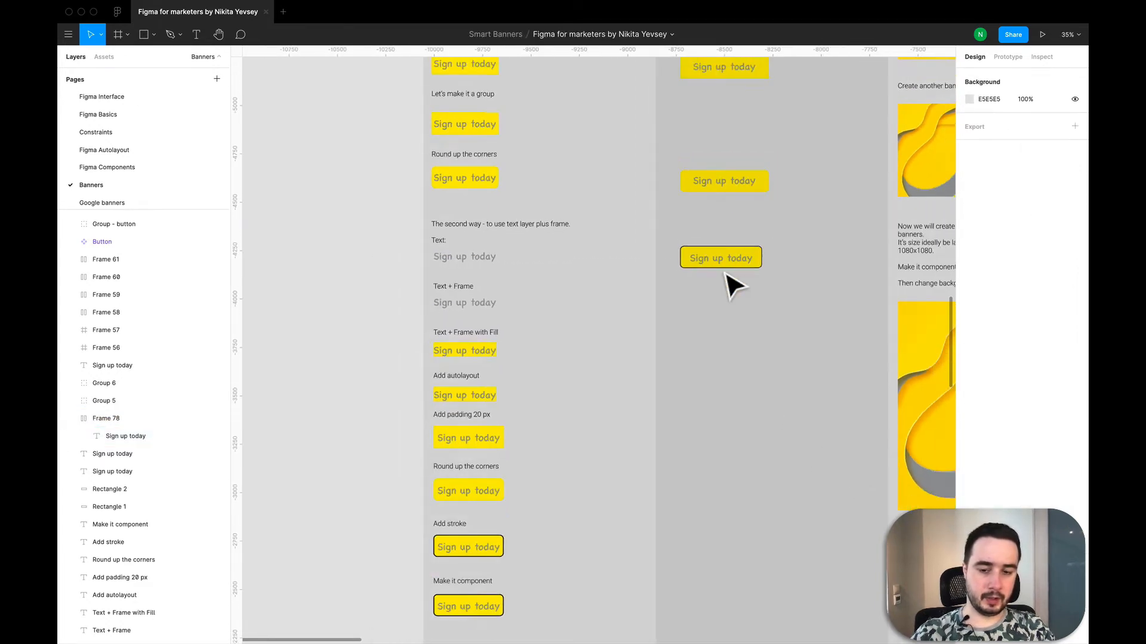
{"action": "left_click", "coordinate": [710, 244]}
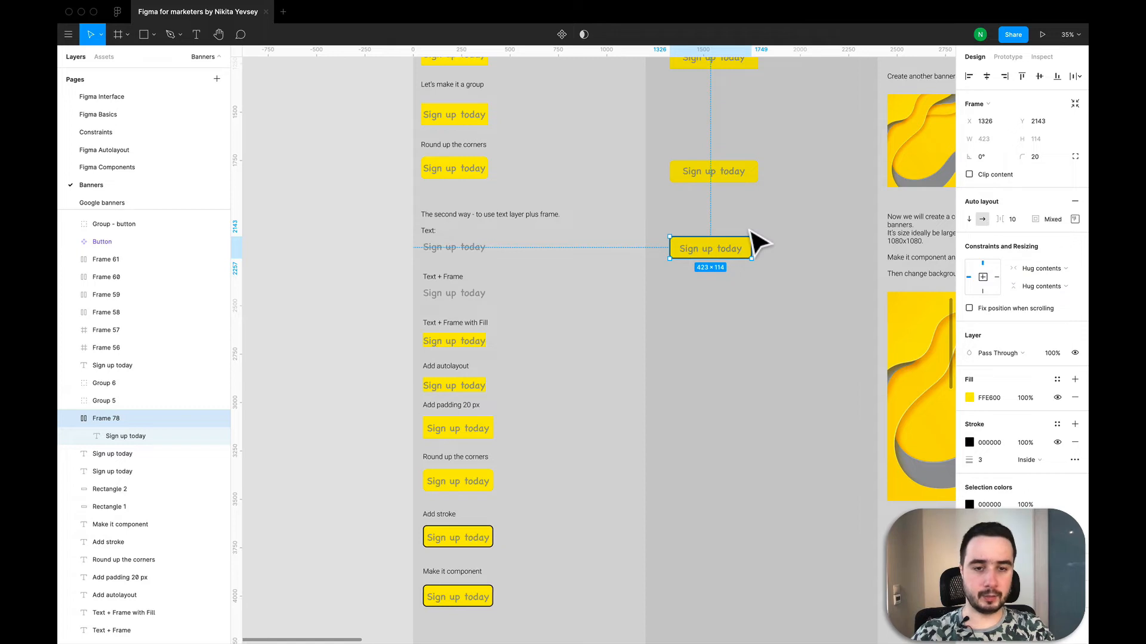
{"action": "left_click", "coordinate": [775, 316]}
{"action": "left_click", "coordinate": [679, 240]}
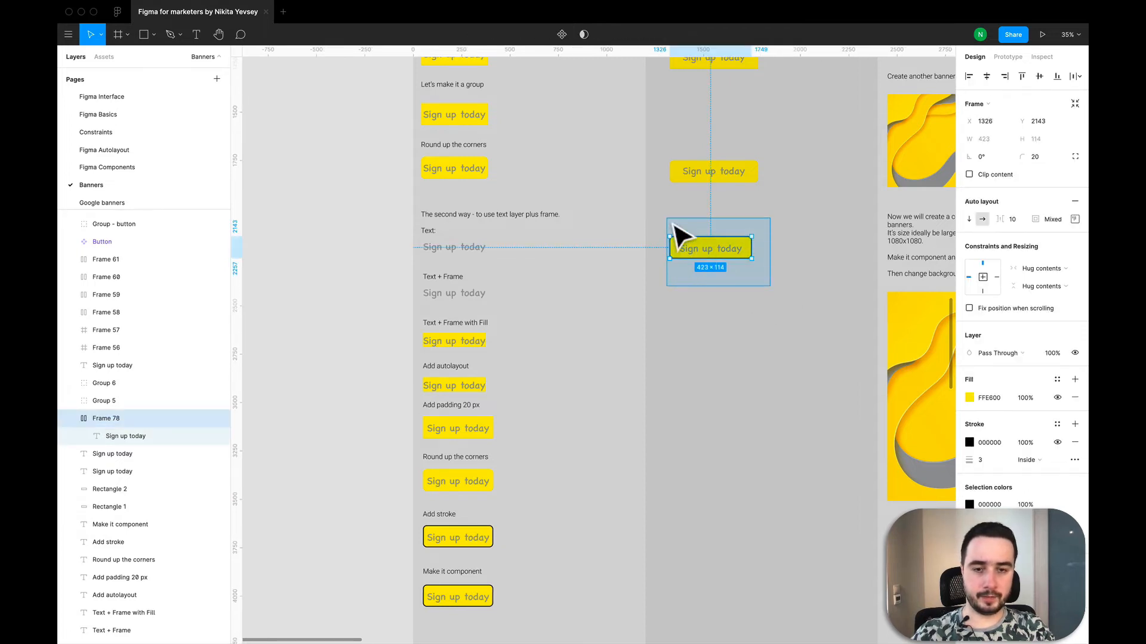
{"action": "left_click", "coordinate": [561, 34]}
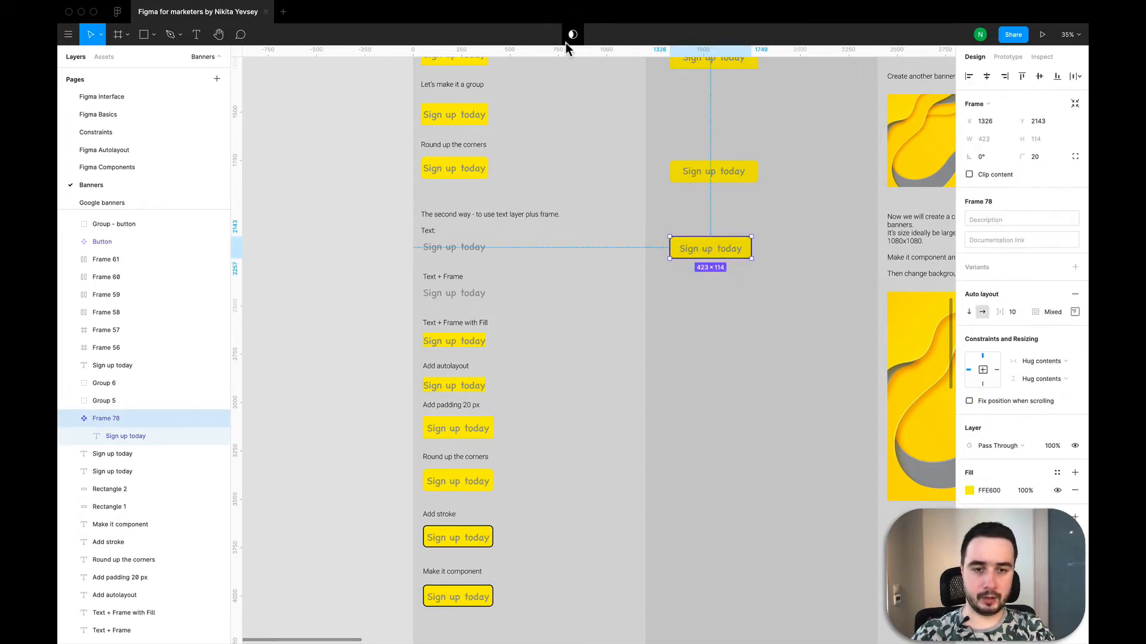
{"action": "left_click", "coordinate": [753, 305]}
- Change the fill of the "Sign up today" text inside the new component to green 1C8213
{"action": "scroll", "coordinate": [747, 294], "scroll_direction": "up", "scroll_amount": 3}
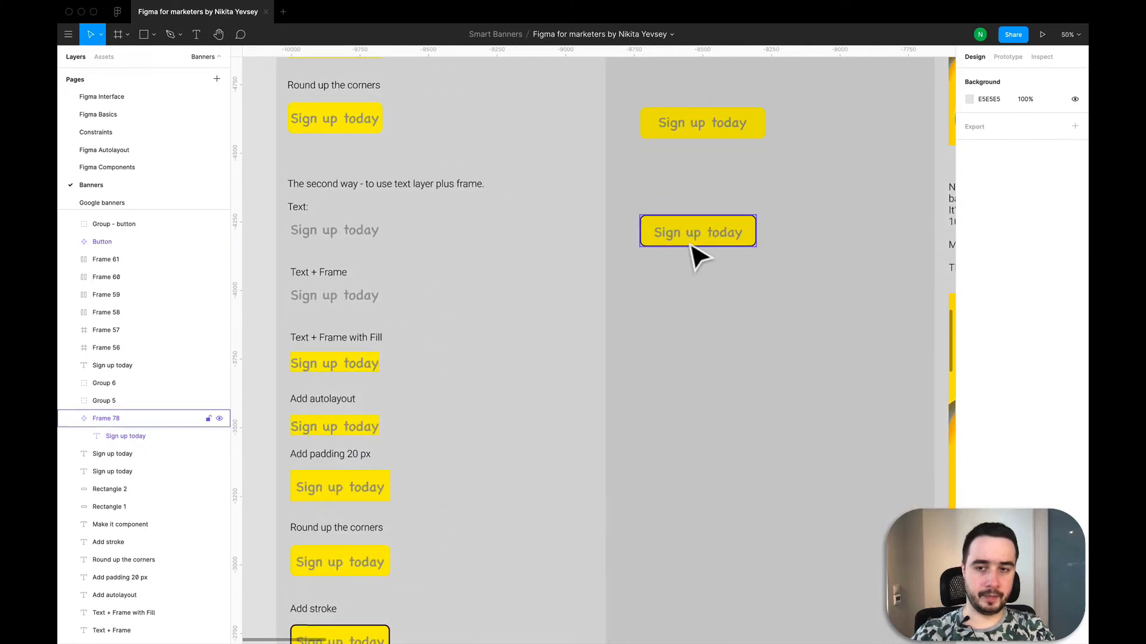
{"action": "scroll", "coordinate": [692, 247], "scroll_direction": "up", "scroll_amount": 2}
{"action": "scroll", "coordinate": [701, 315], "scroll_direction": "down", "scroll_amount": 3}
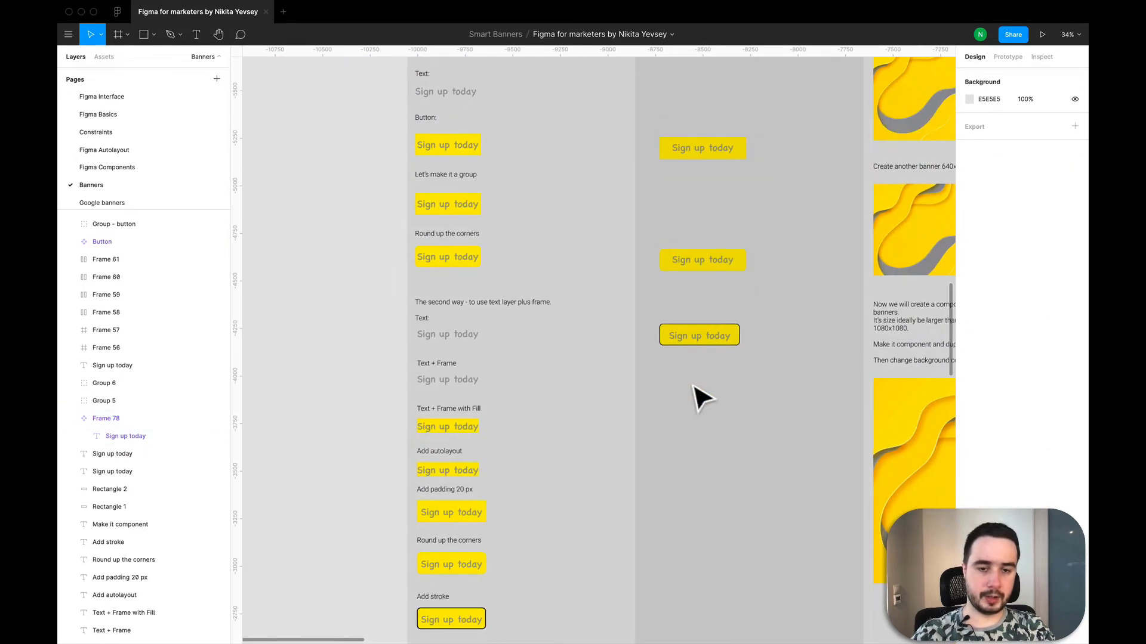
{"action": "scroll", "coordinate": [692, 386], "scroll_direction": "up", "scroll_amount": 3}
{"action": "double_click", "coordinate": [690, 325]}
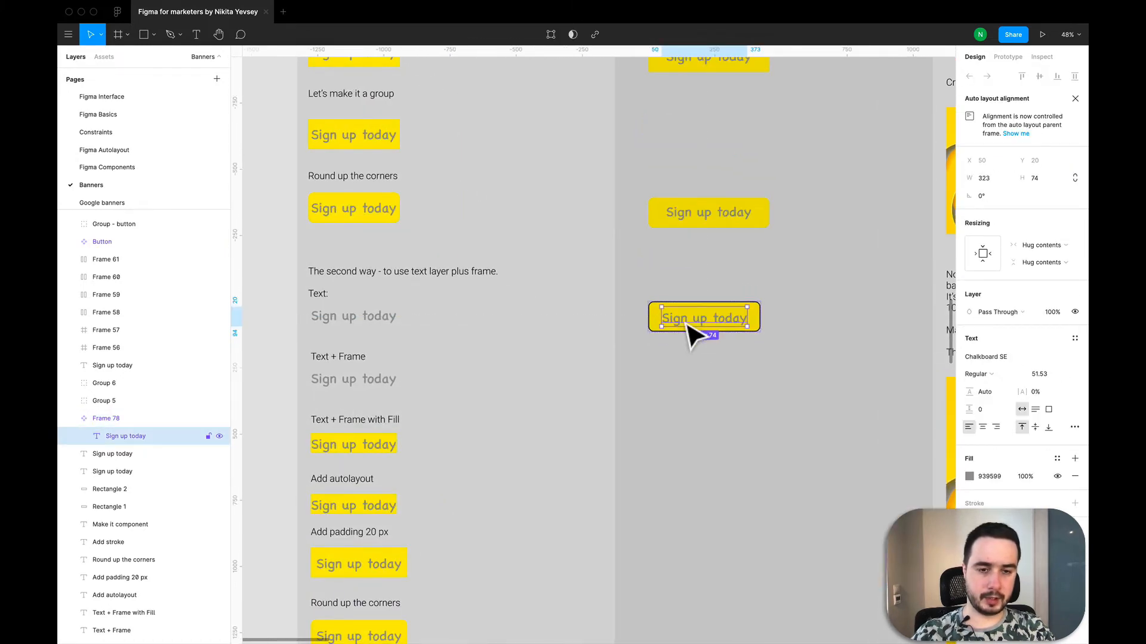
{"action": "left_click", "coordinate": [969, 477]}
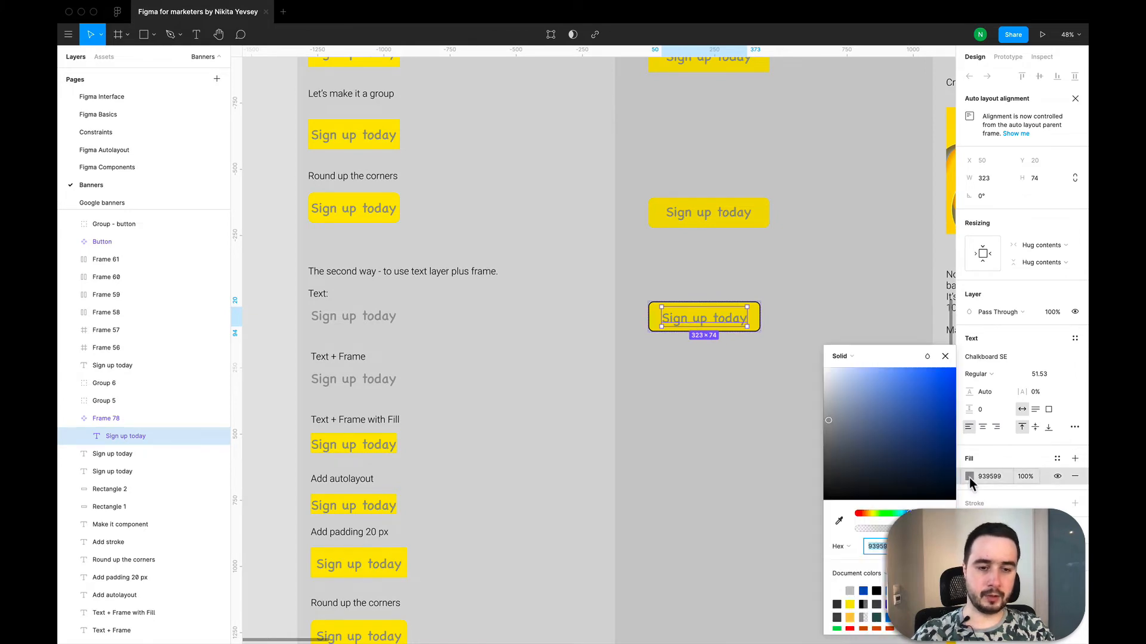
{"action": "left_click_drag", "start_coordinate": [843, 454], "coordinate": [826, 466]}
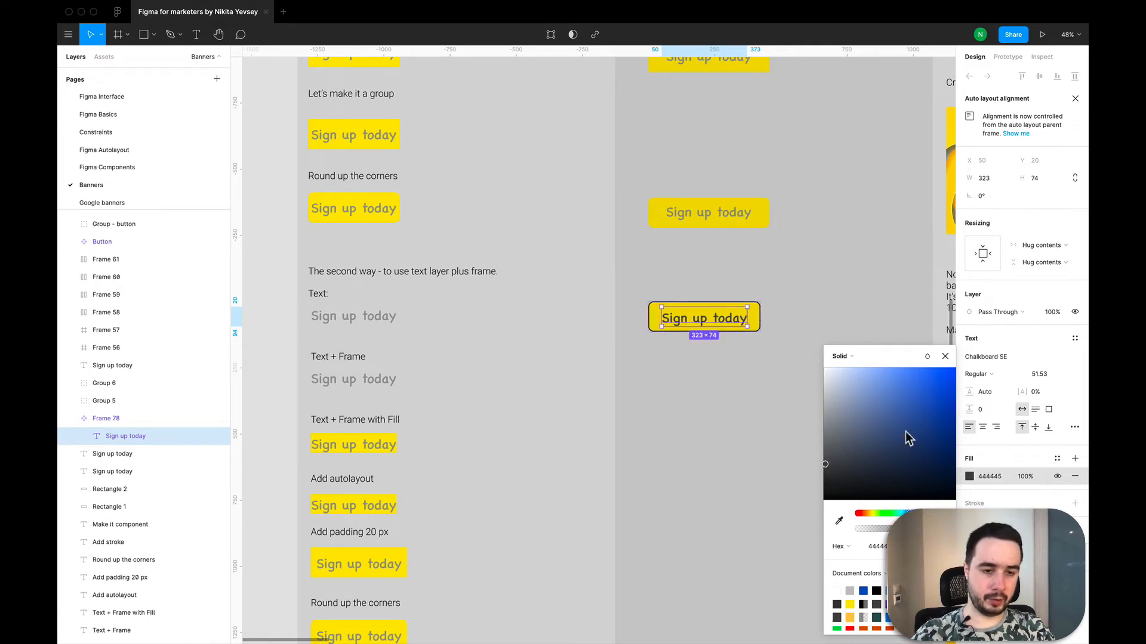
{"action": "left_click_drag", "start_coordinate": [905, 435], "coordinate": [957, 370]}
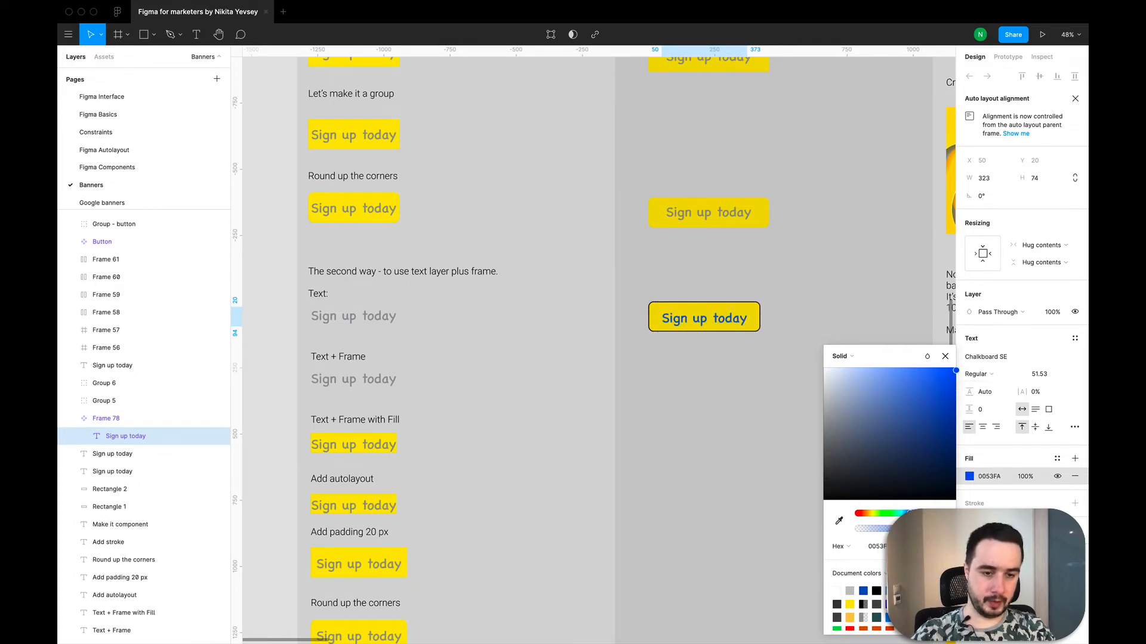
{"action": "left_click_drag", "start_coordinate": [889, 522], "coordinate": [885, 513]}
{"action": "left_click_drag", "start_coordinate": [938, 388], "coordinate": [937, 435]}
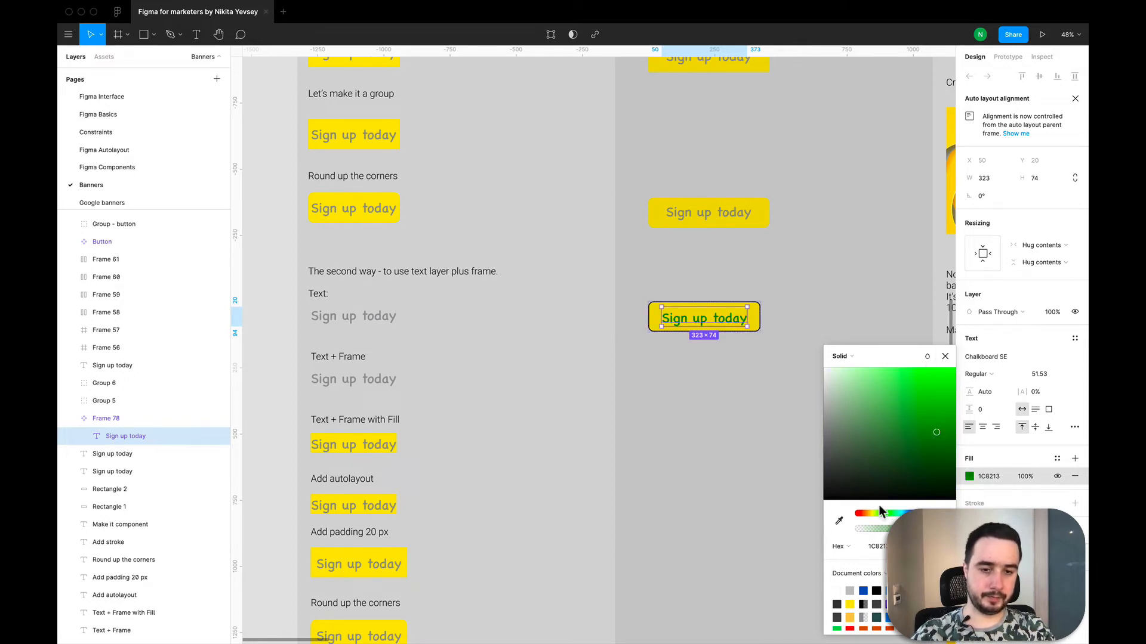
{"action": "mouse_move", "coordinate": [881, 512]}
{"action": "left_mouse_down"}
{"action": "mouse_move", "coordinate": [851, 515]}
{"action": "mouse_move", "coordinate": [941, 515]}
{"action": "mouse_move", "coordinate": [885, 515]}
{"action": "left_mouse_up"}
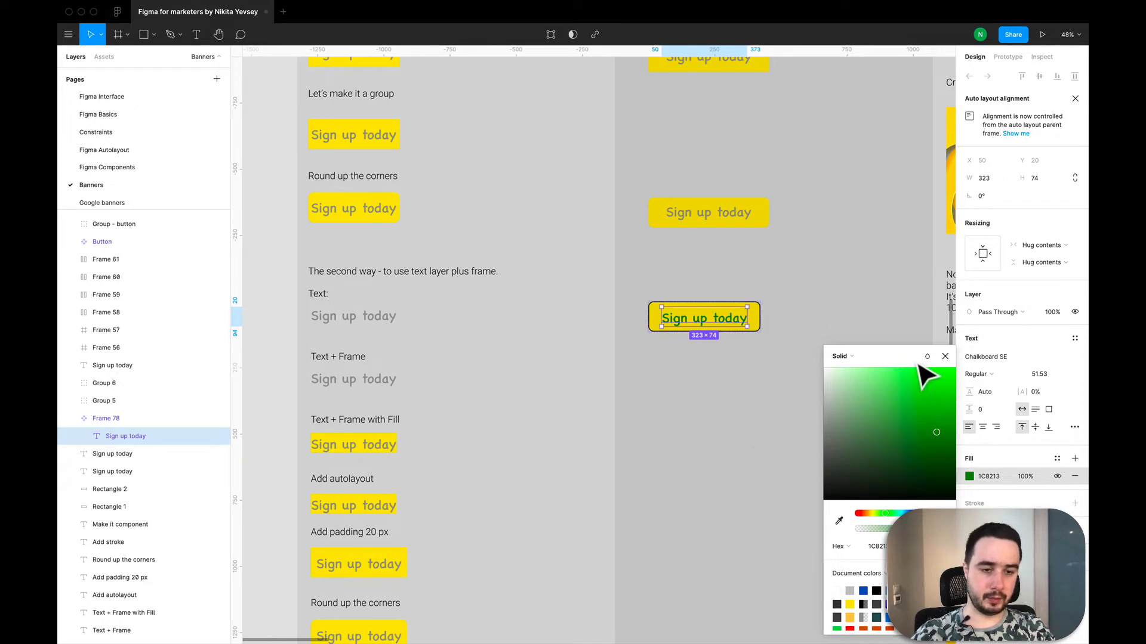
{"action": "left_click", "coordinate": [954, 371]}
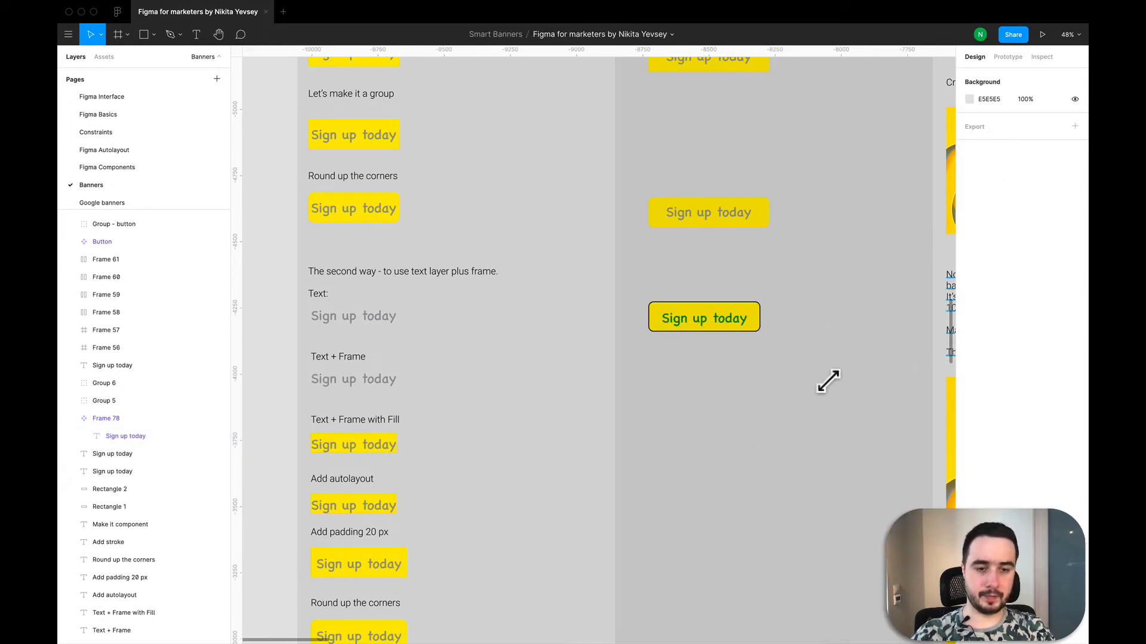
- Add a black 000000 stroke to the whole rounded shape-and-text button group above the component
{"action": "left_click", "coordinate": [685, 323]}
{"action": "key", "text": "Escape"}
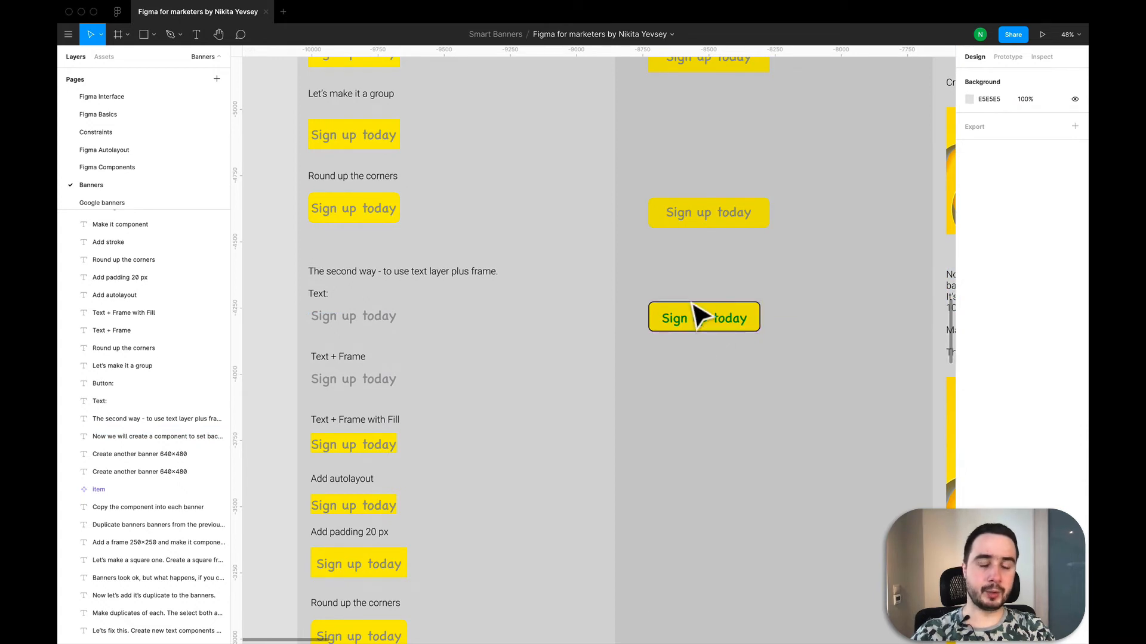
{"action": "scroll", "coordinate": [694, 305], "scroll_direction": "down", "scroll_amount": 5}
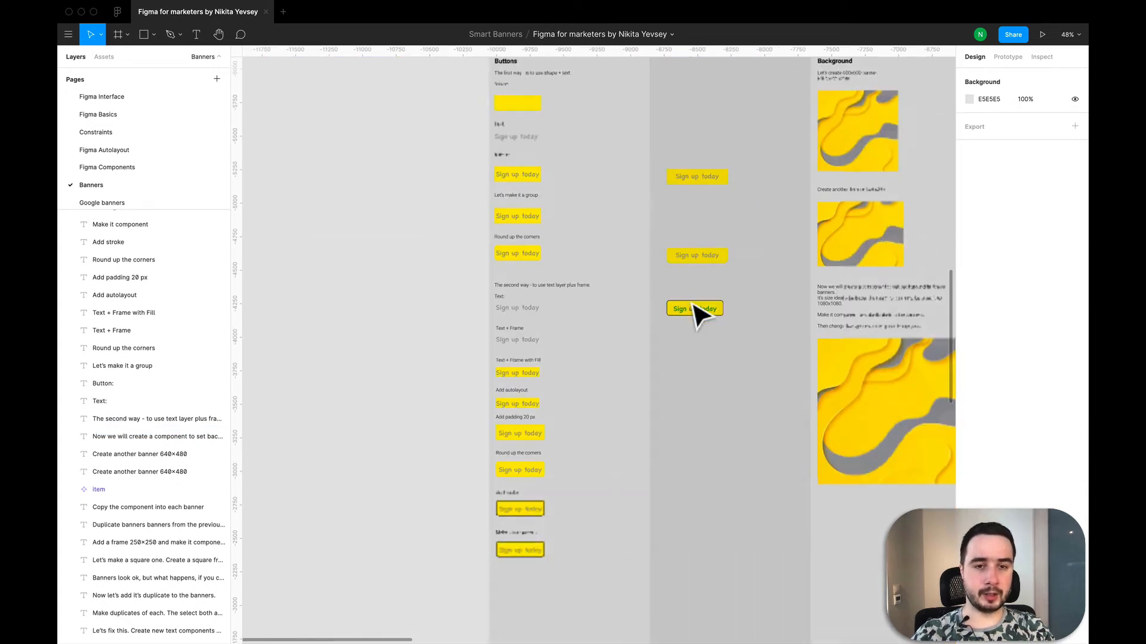
{"action": "scroll", "coordinate": [692, 304], "scroll_direction": "up", "scroll_amount": 2}
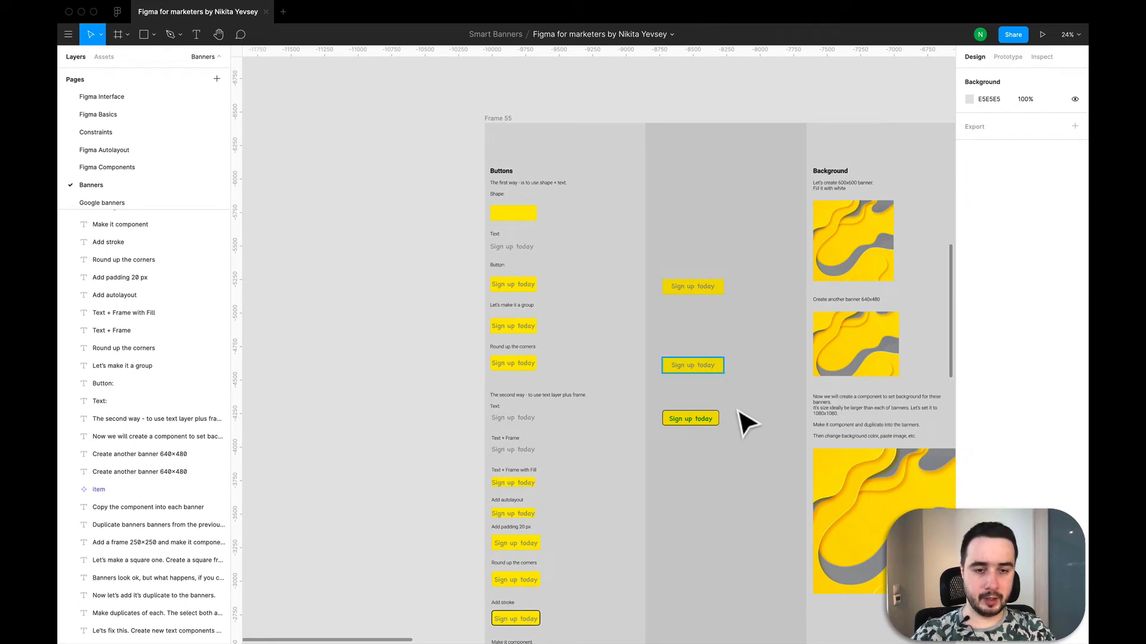
{"action": "scroll", "coordinate": [744, 418], "scroll_direction": "up", "scroll_amount": 2}
{"action": "scroll", "coordinate": [755, 417], "scroll_direction": "up", "scroll_amount": 4}
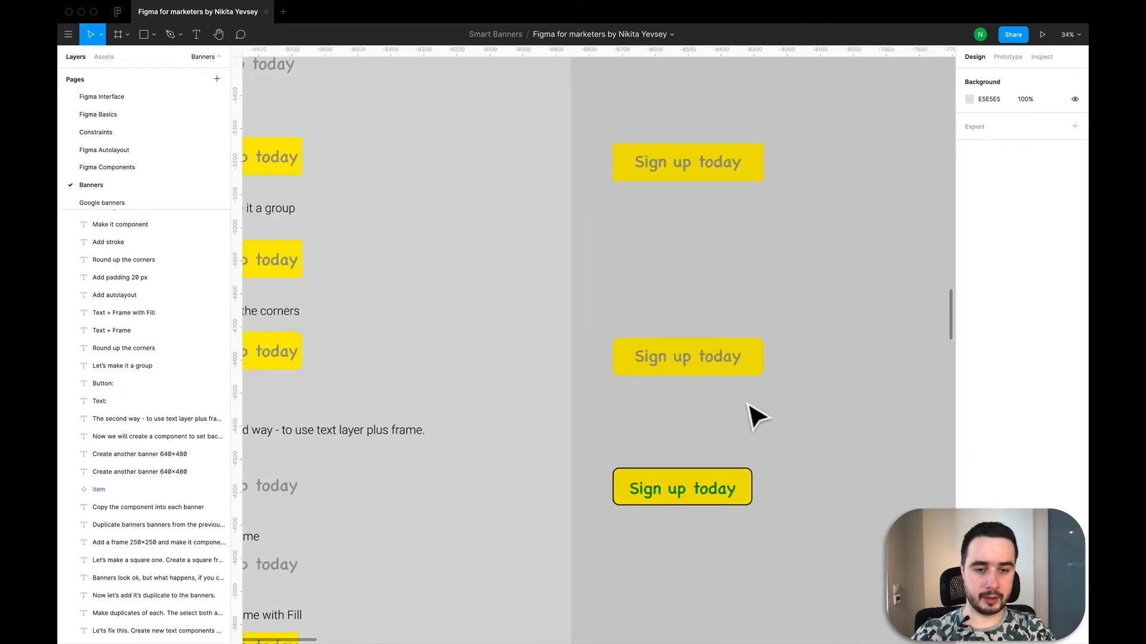
{"action": "left_click", "coordinate": [604, 334]}
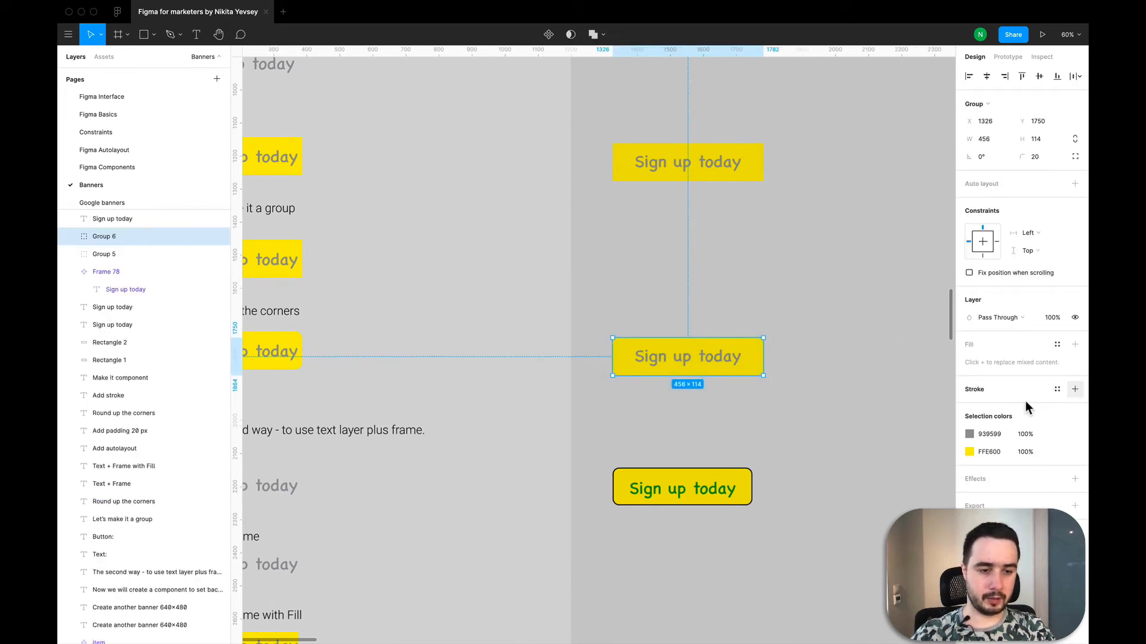
{"action": "left_click", "coordinate": [1074, 389]}
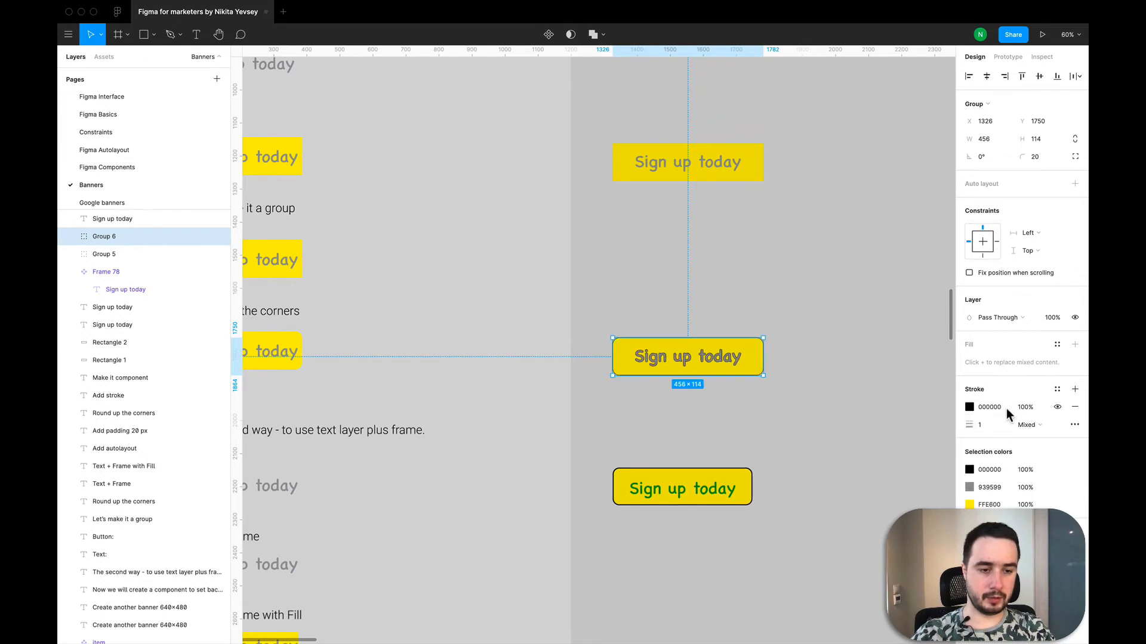
- Try a stroke thickness of 4 on the whole shape-and-text button group and undo it
{"action": "left_click", "coordinate": [982, 425]}
{"action": "type", "text": "4"}
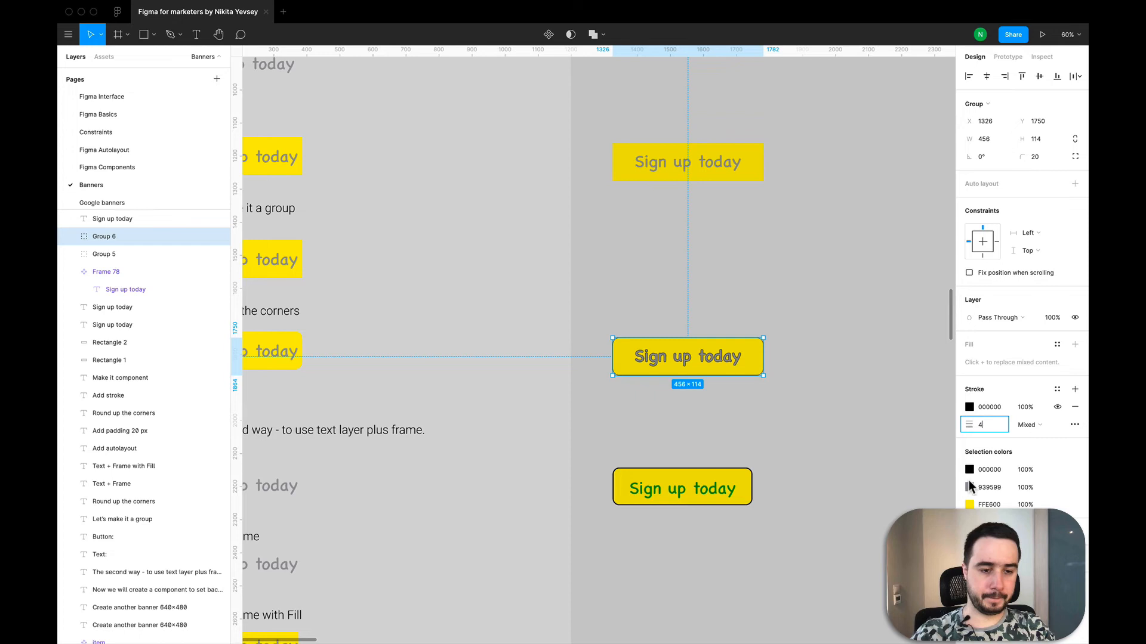
{"action": "key", "text": "Return"}
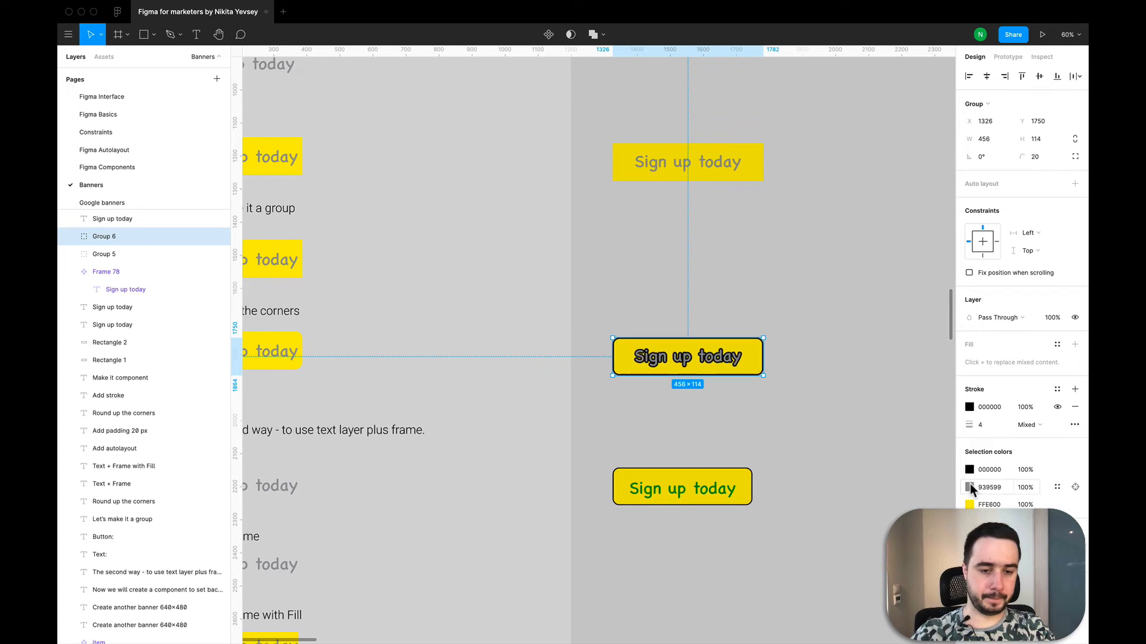
{"action": "left_click", "coordinate": [970, 487]}
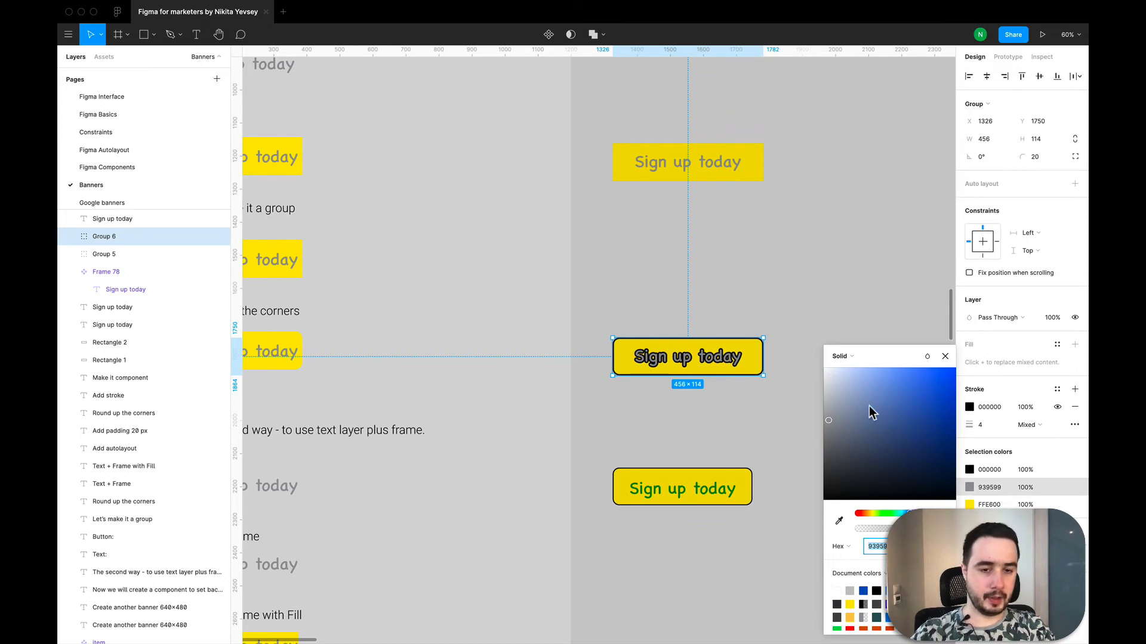
{"action": "key", "text": "super+z"}
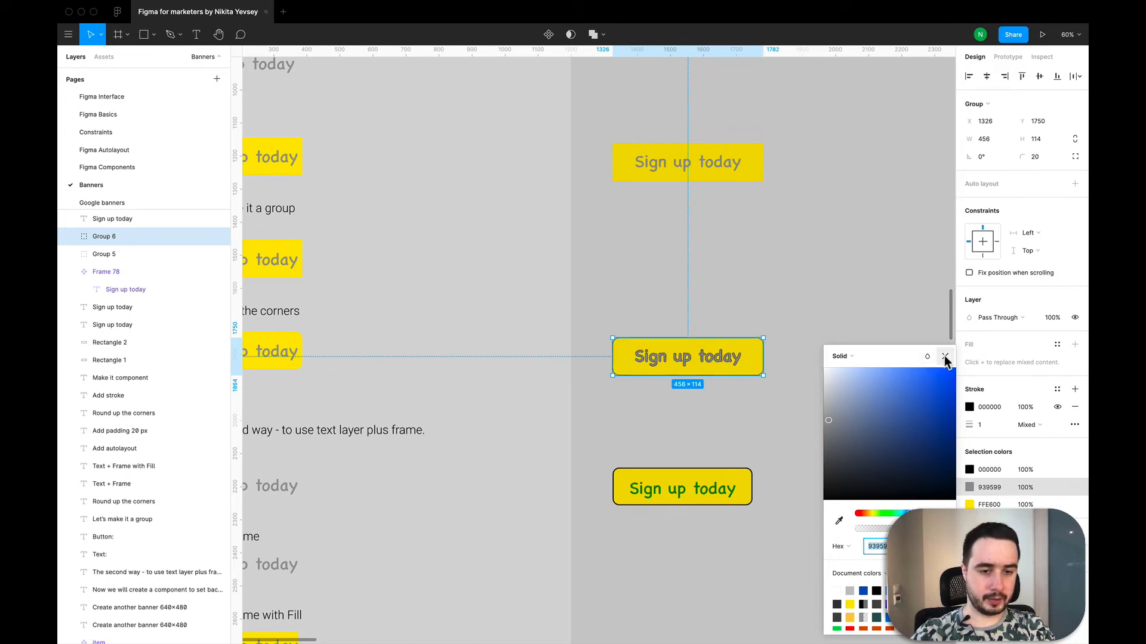
{"action": "left_click", "coordinate": [740, 361]}
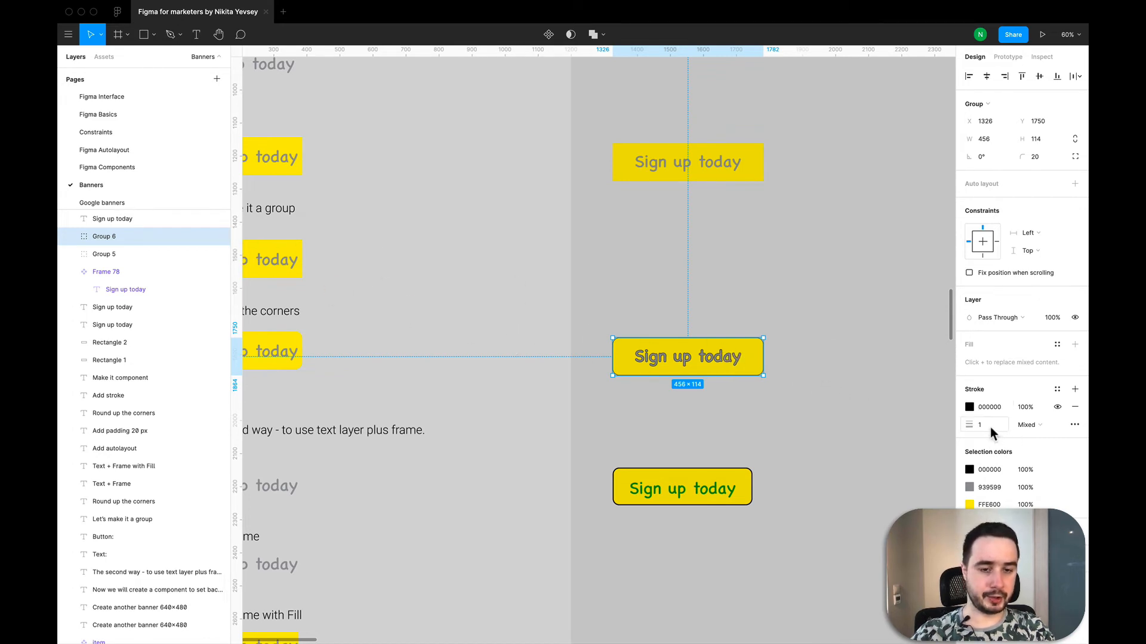
- Remove the stroke from the whole button group and give only its rectangle a black 000000 stroke with a thickness of 4
{"action": "left_click", "coordinate": [1075, 409]}
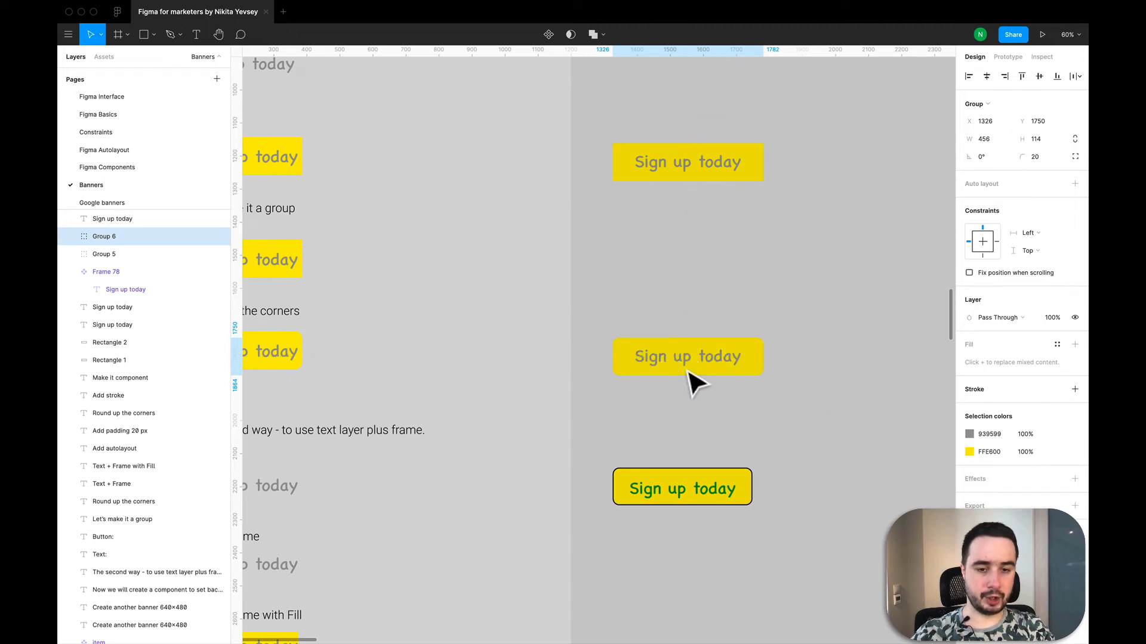
{"action": "left_click", "coordinate": [71, 236]}
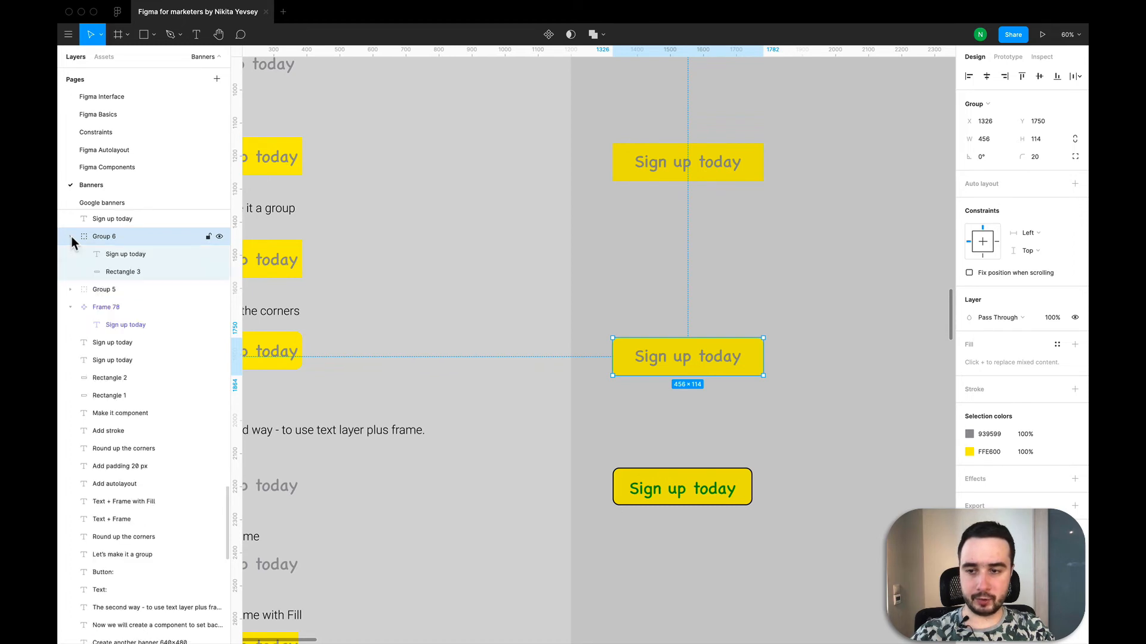
{"action": "left_click", "coordinate": [135, 273]}
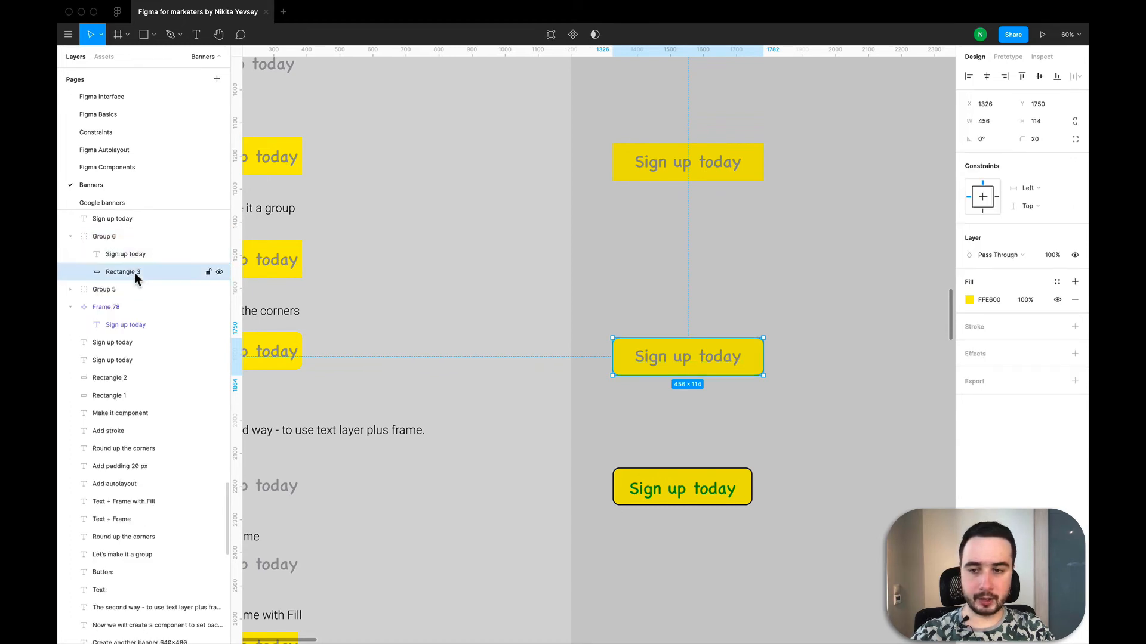
{"action": "left_click", "coordinate": [1075, 328]}
{"action": "left_click", "coordinate": [993, 364]}
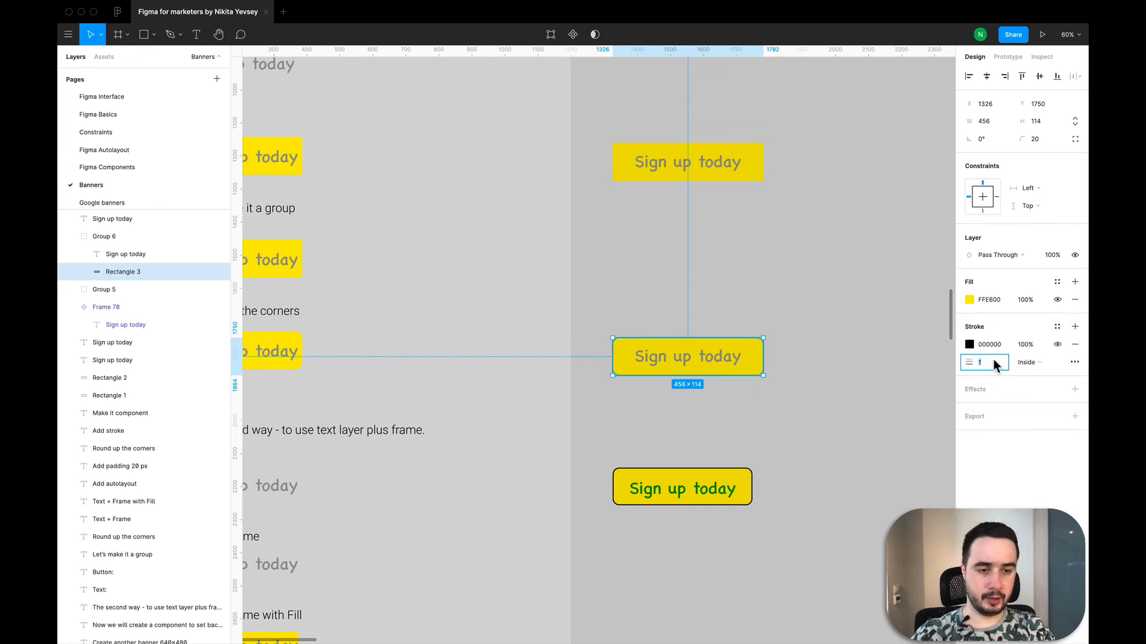
{"action": "type", "text": "4"}
{"action": "key", "text": "Return"}
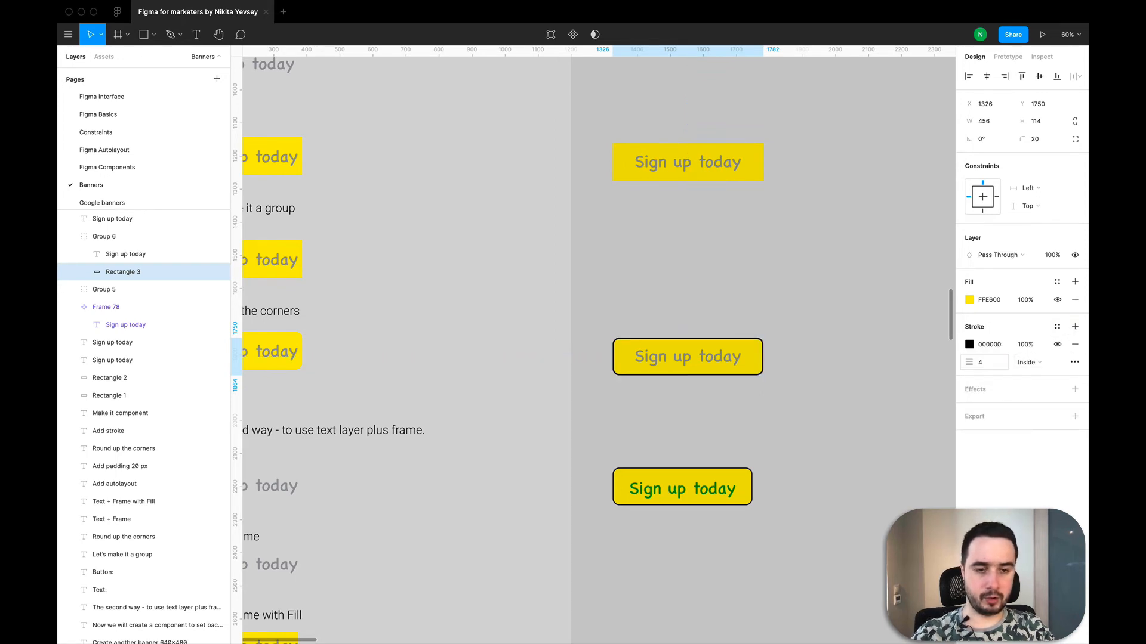
- Recolor the "Sign up today" text in the group to green 1C8113, sampled from the text of the component button below
{"action": "left_click", "coordinate": [130, 253]}
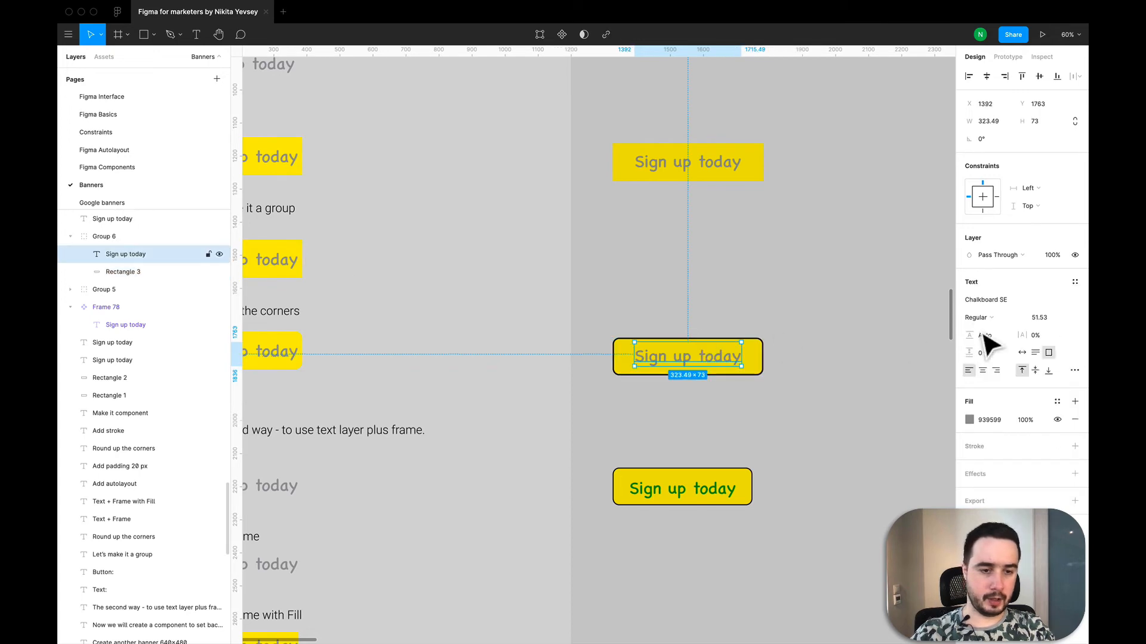
{"action": "left_click", "coordinate": [968, 419]}
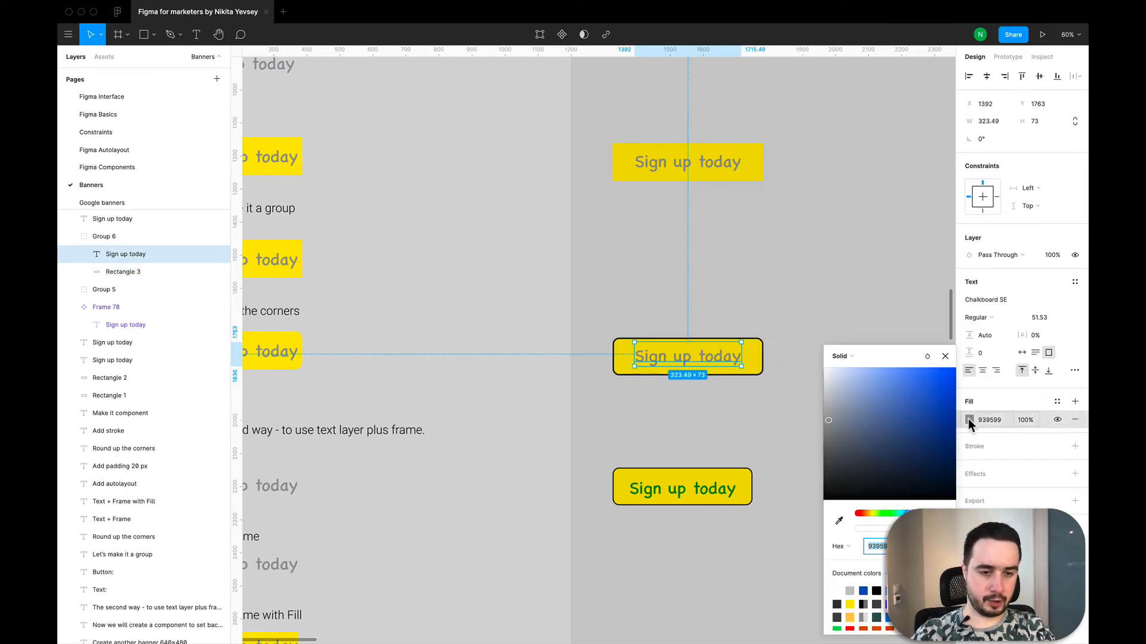
{"action": "left_click", "coordinate": [839, 520]}
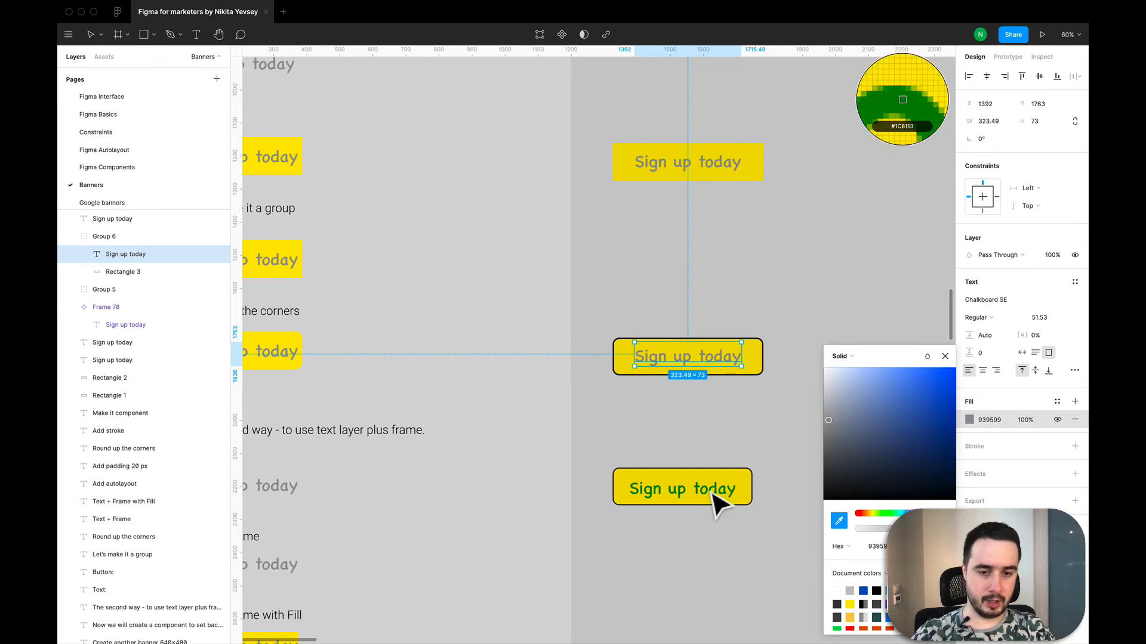
{"action": "left_click", "coordinate": [713, 494]}
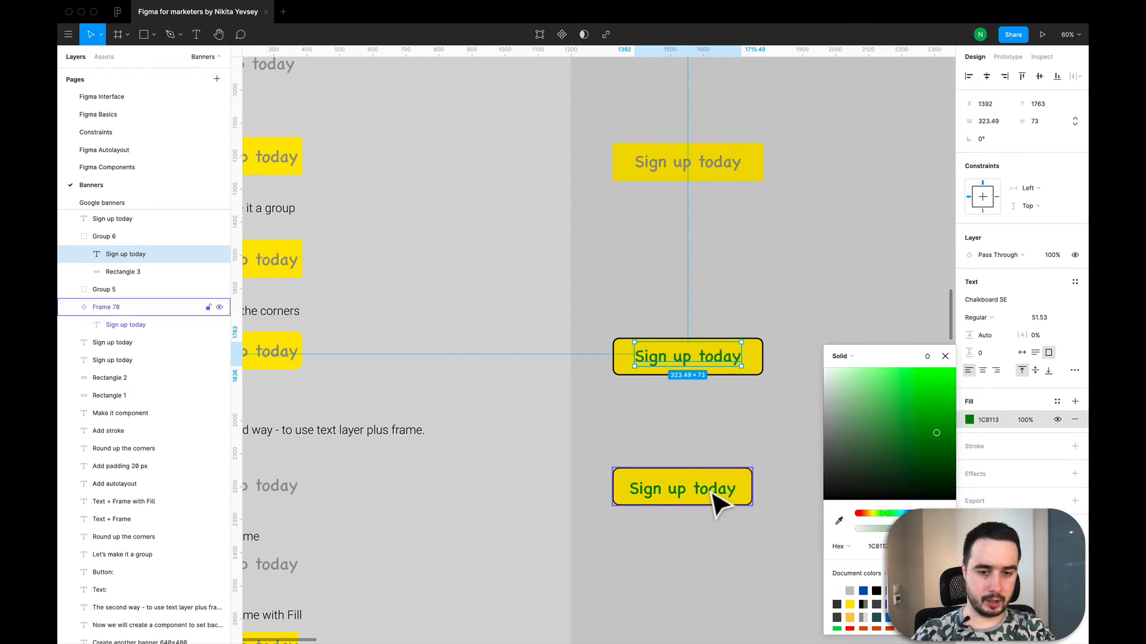
{"action": "left_click", "coordinate": [946, 357]}
{"action": "left_click", "coordinate": [857, 327]}
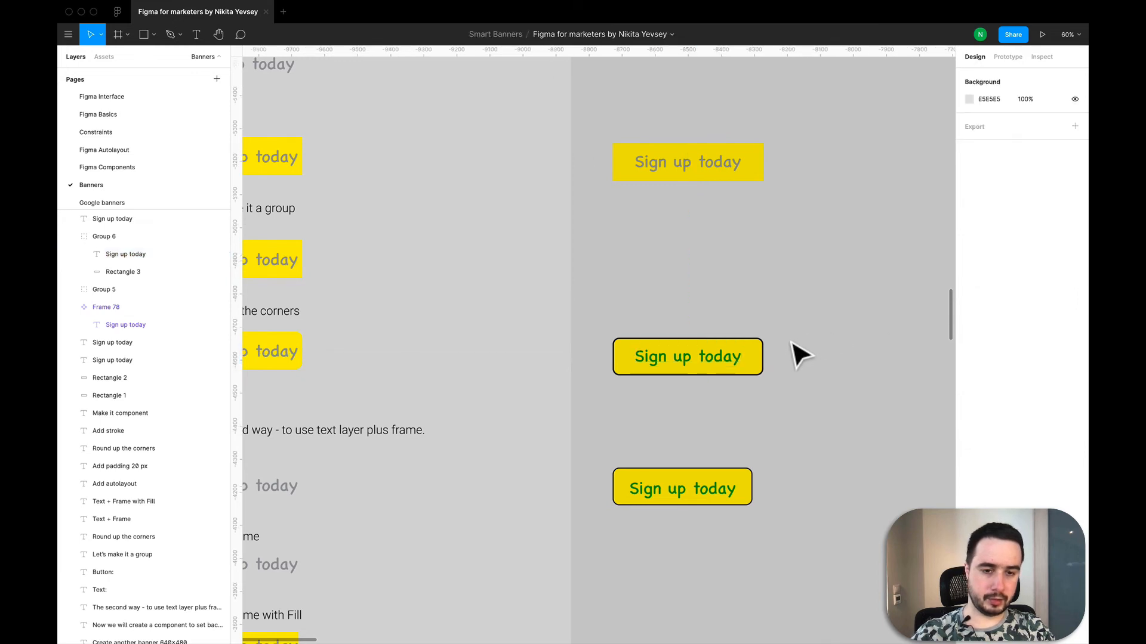
- Set the stroke thickness of the rectangle inside the button group to 3
{"action": "left_click", "coordinate": [761, 359]}
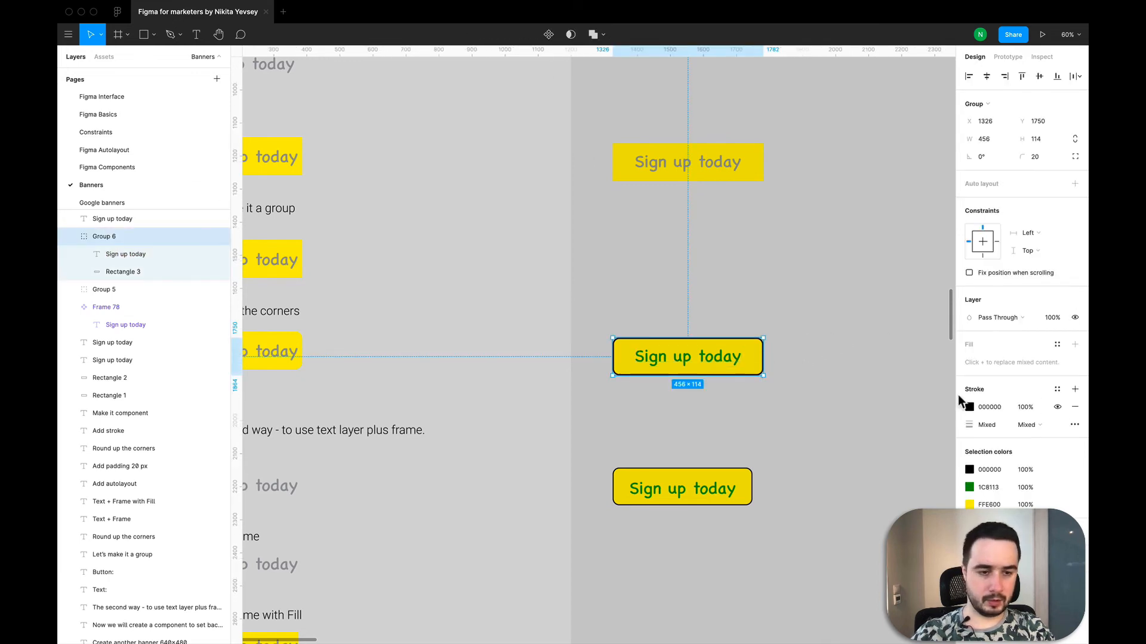
{"action": "left_click", "coordinate": [141, 270]}
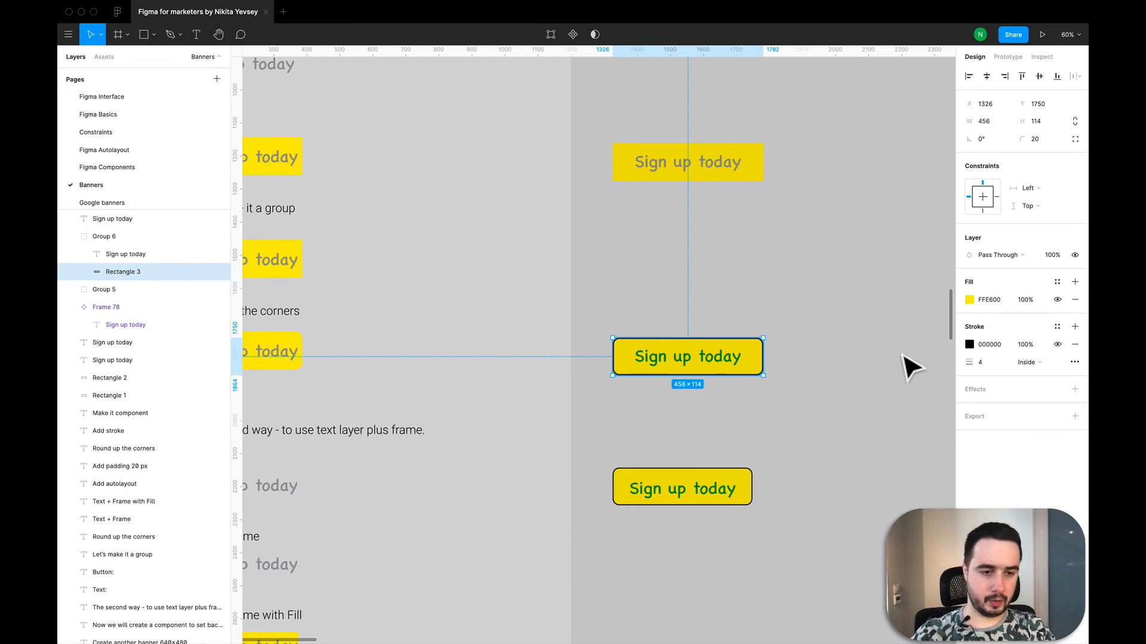
{"action": "left_click", "coordinate": [985, 370]}
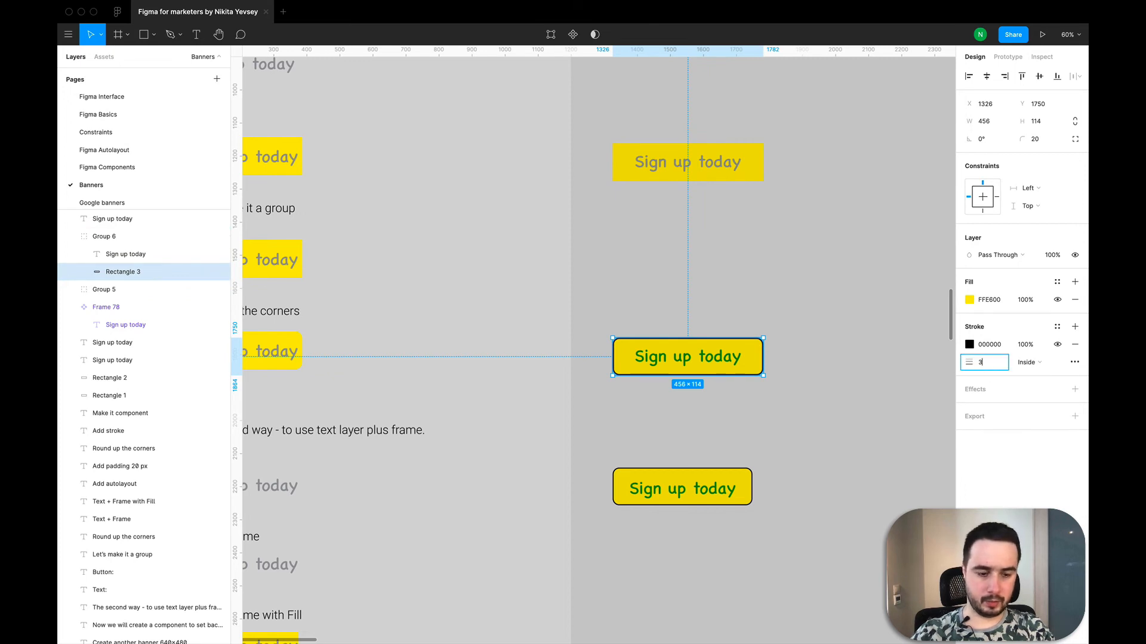
{"action": "type", "text": "3"}
{"action": "key", "text": "Return"}
{"action": "left_click", "coordinate": [815, 464]}
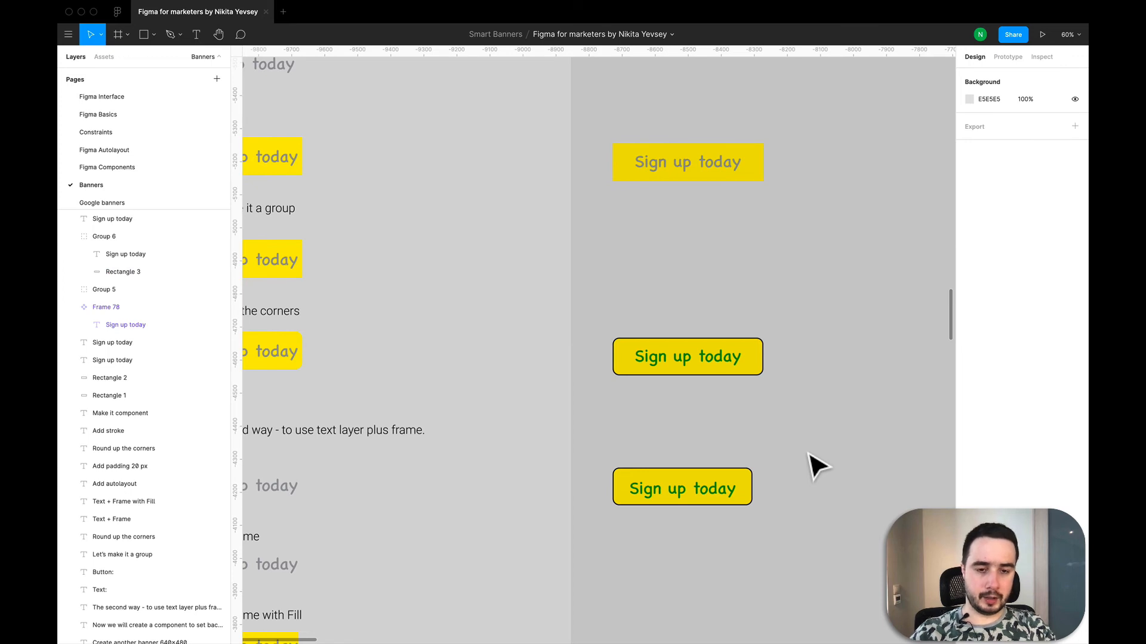
- Turn the stroked shape-and-text button group into a component
{"action": "scroll", "coordinate": [815, 464], "scroll_direction": "down", "scroll_amount": 5}
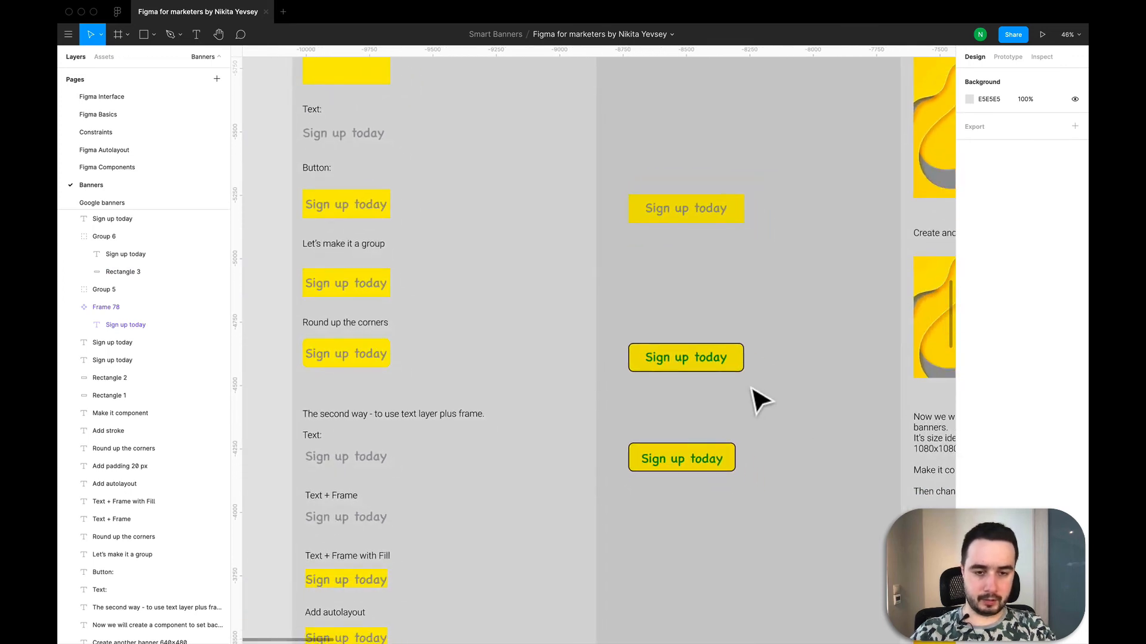
{"action": "left_click_drag", "start_coordinate": [745, 383], "coordinate": [618, 317]}
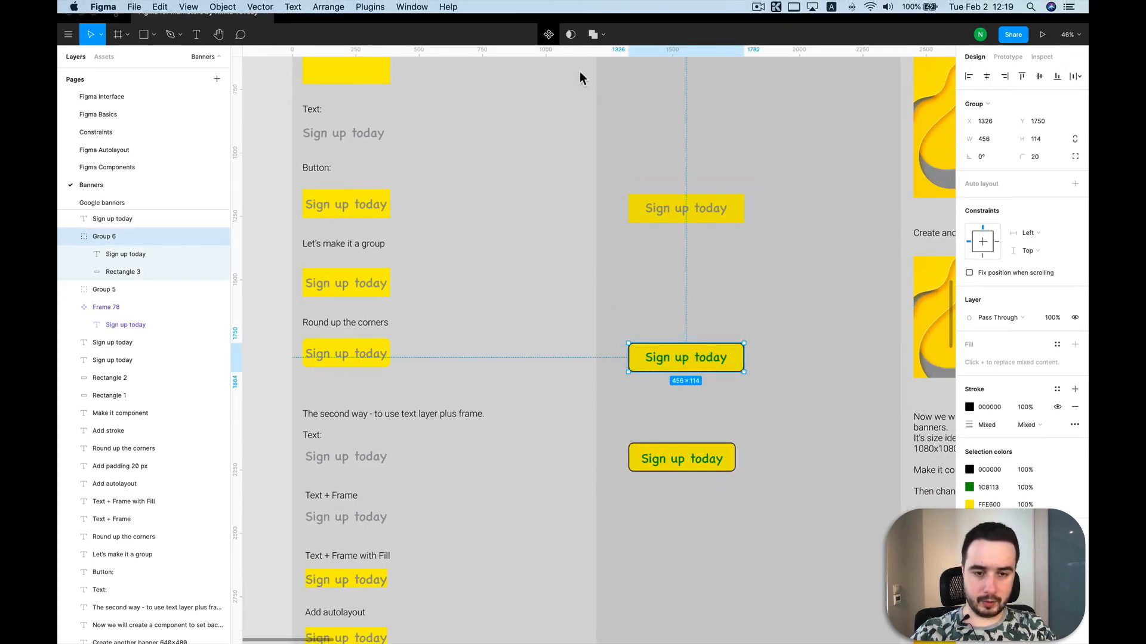
{"action": "key", "text": "super+alt+k"}
{"action": "scroll", "coordinate": [726, 356], "scroll_direction": "down", "scroll_amount": 1}
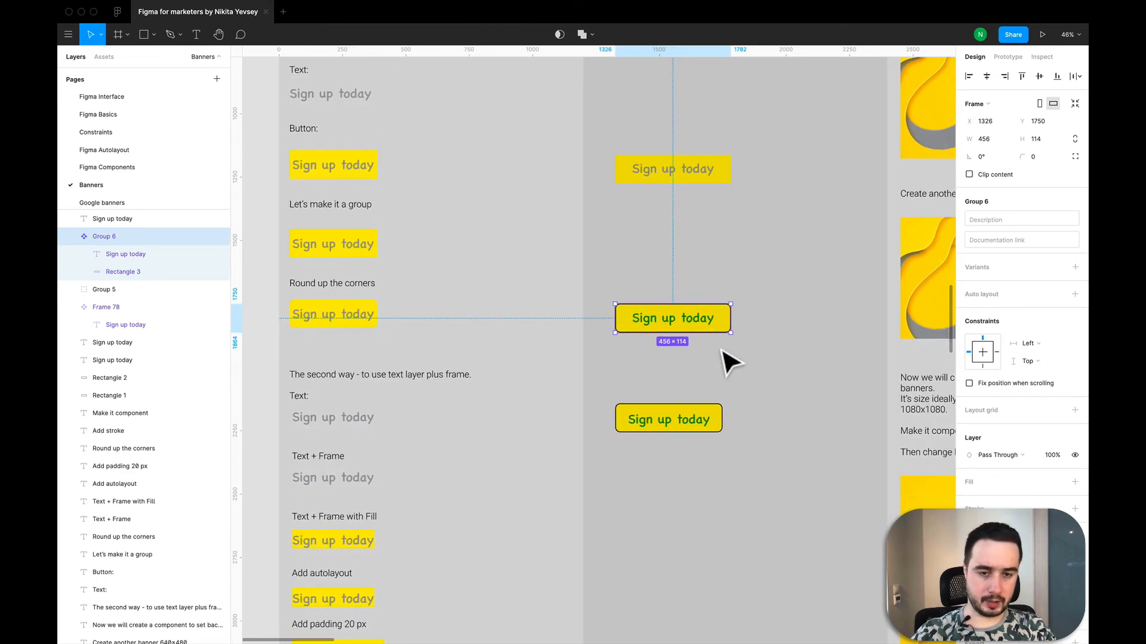
- Extend the new component's text to "Sign up today for free" and set the text box to auto width
{"action": "double_click", "coordinate": [703, 320]}
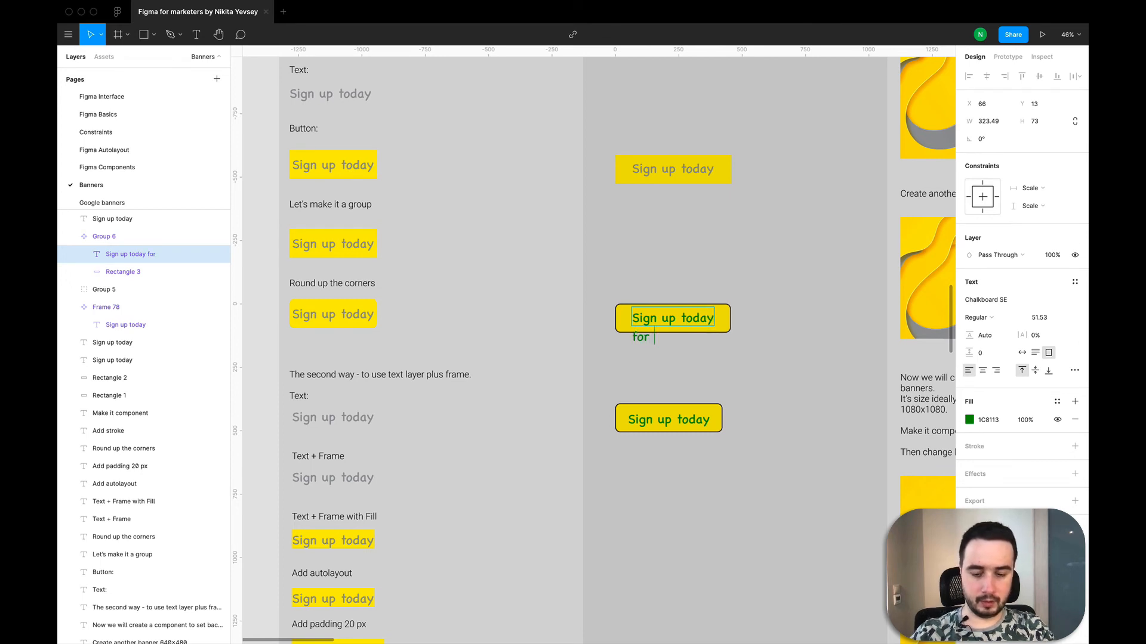
{"action": "type", "text": "for free"}
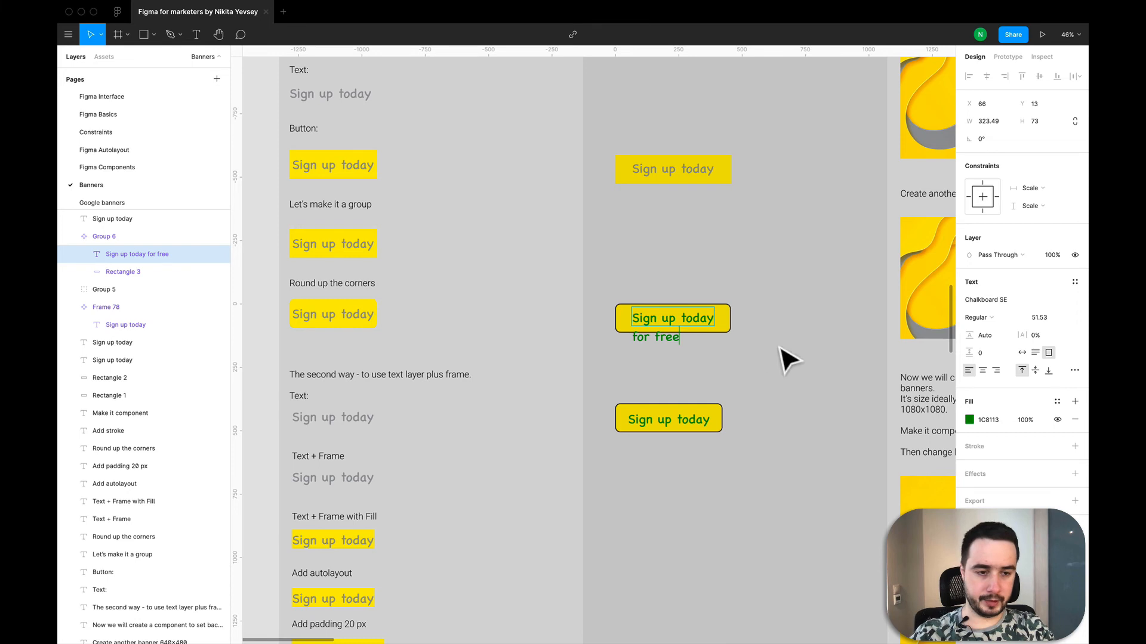
{"action": "left_click", "coordinate": [1022, 353]}
{"action": "key", "text": "Escape"}
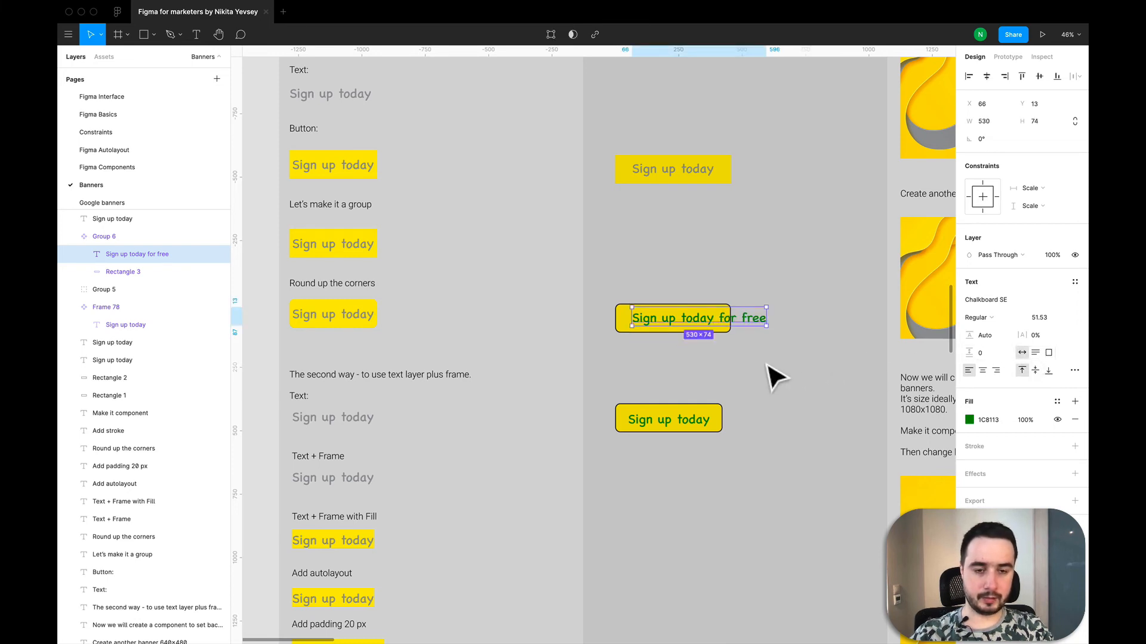
{"action": "key", "text": "Escape"}
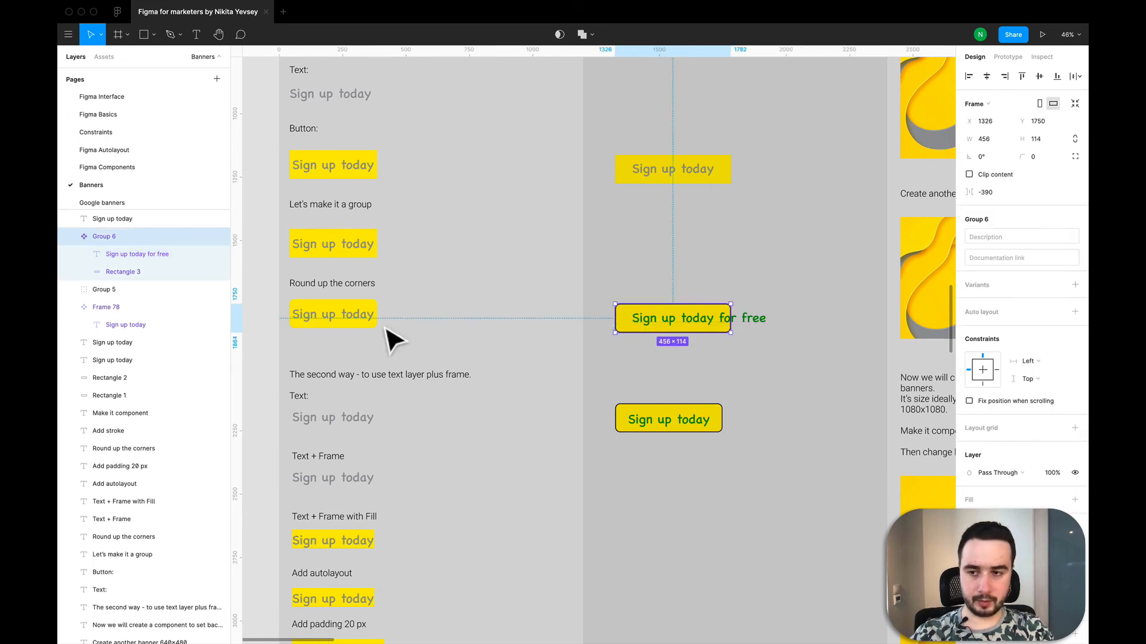
- Widen the rectangle behind the "Sign up today for free" text to about 660
{"action": "left_click", "coordinate": [134, 273]}
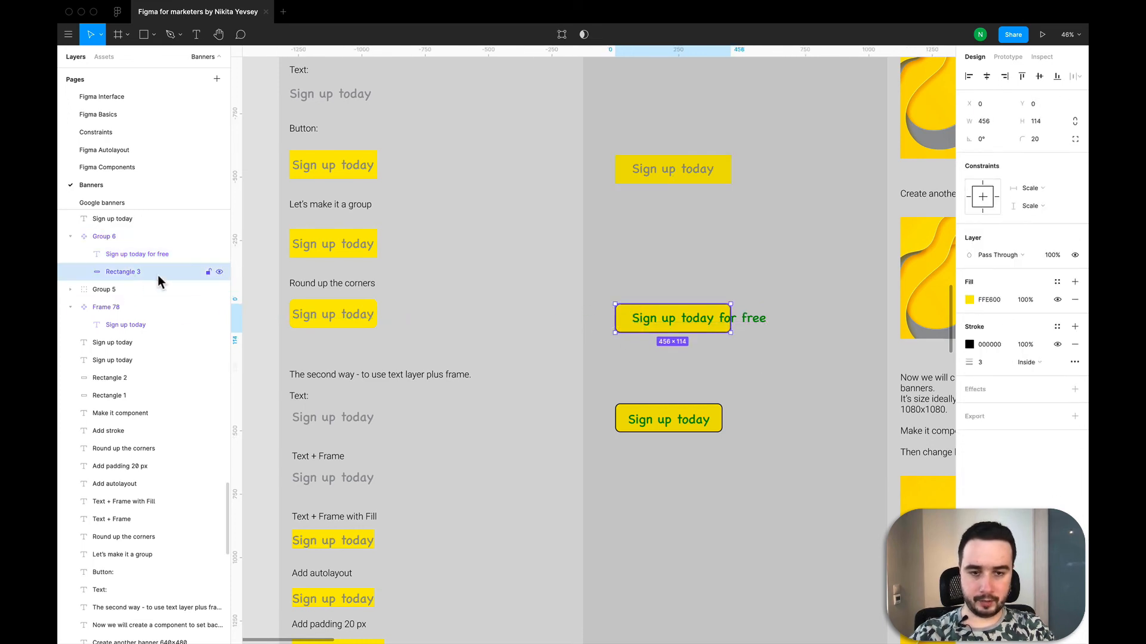
{"action": "left_click_drag", "start_coordinate": [743, 330], "coordinate": [797, 327]}
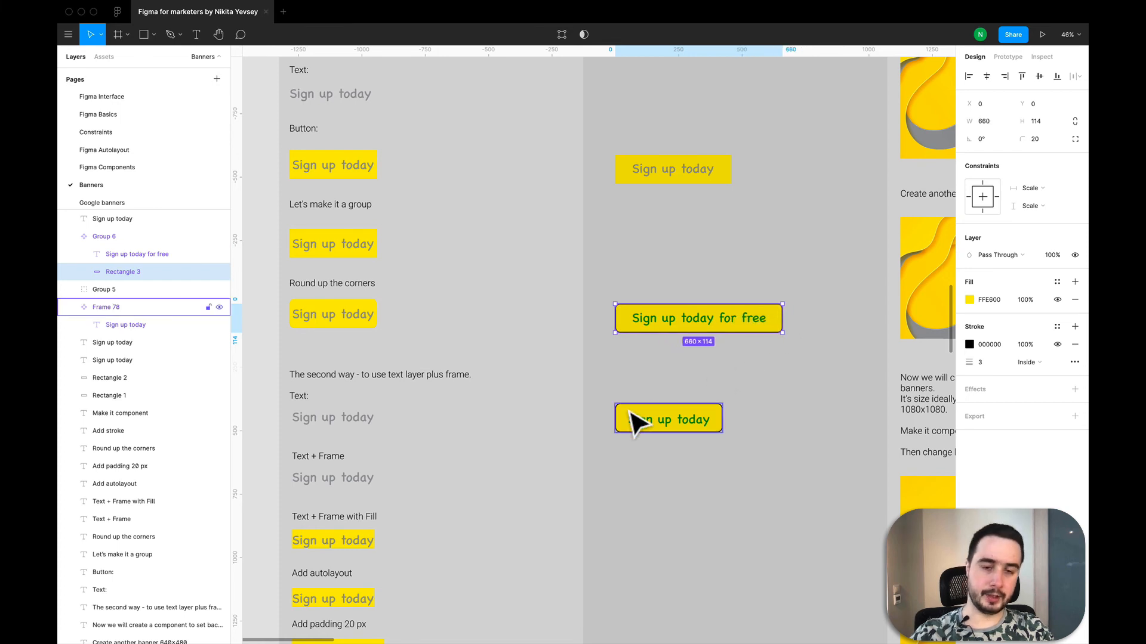
{"action": "left_click", "coordinate": [664, 396]}
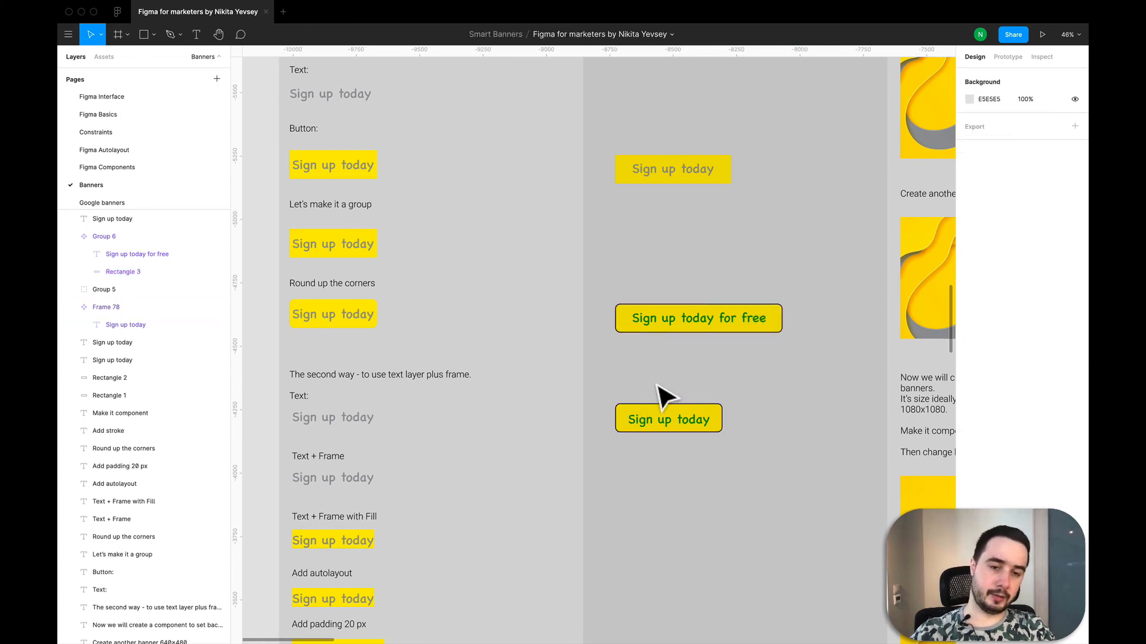
- Break the button text onto a second line before "for free" and resize its rectangle to about 440 × 192
{"action": "double_click", "coordinate": [719, 318]}
{"action": "double_click", "coordinate": [717, 316]}
{"action": "left_click", "coordinate": [719, 317]}
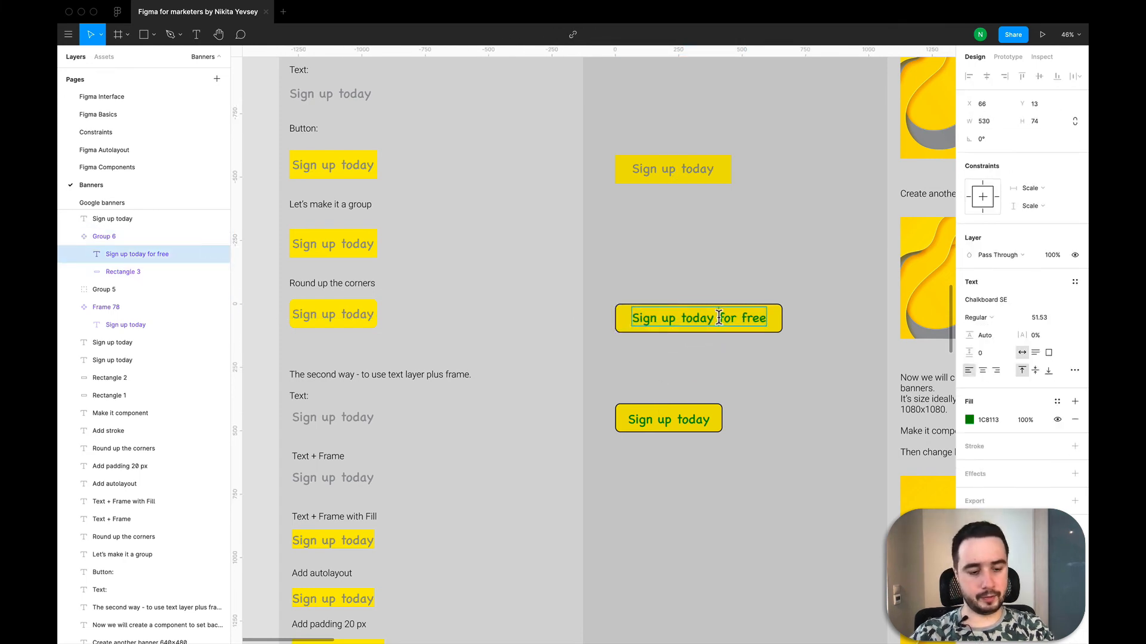
{"action": "key", "text": "Return"}
{"action": "key", "text": "Escape"}
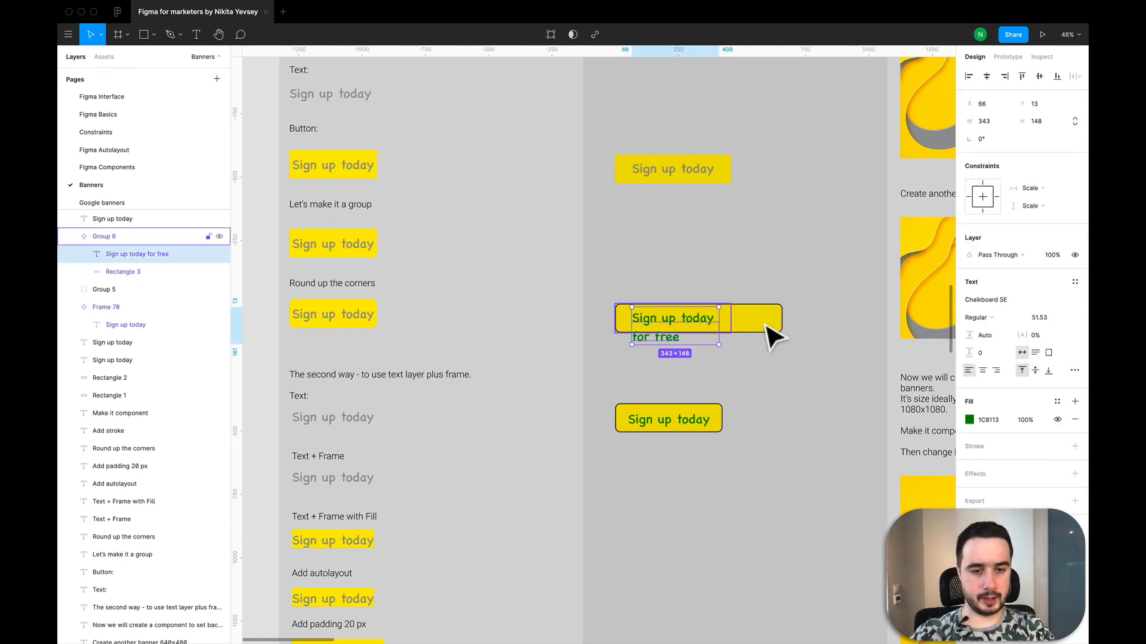
{"action": "left_click", "coordinate": [170, 274]}
{"action": "left_click_drag", "start_coordinate": [793, 345], "coordinate": [737, 361]}
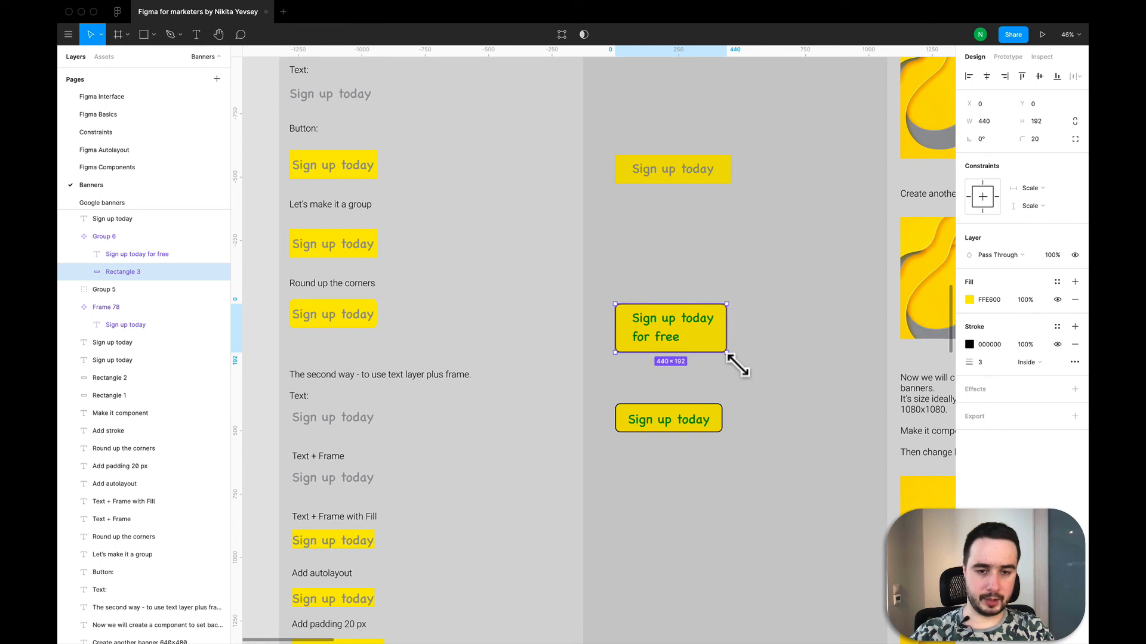
- Center-align the two-line "Sign up today for free" text and reposition it in the middle of its rectangle
{"action": "left_click", "coordinate": [687, 344]}
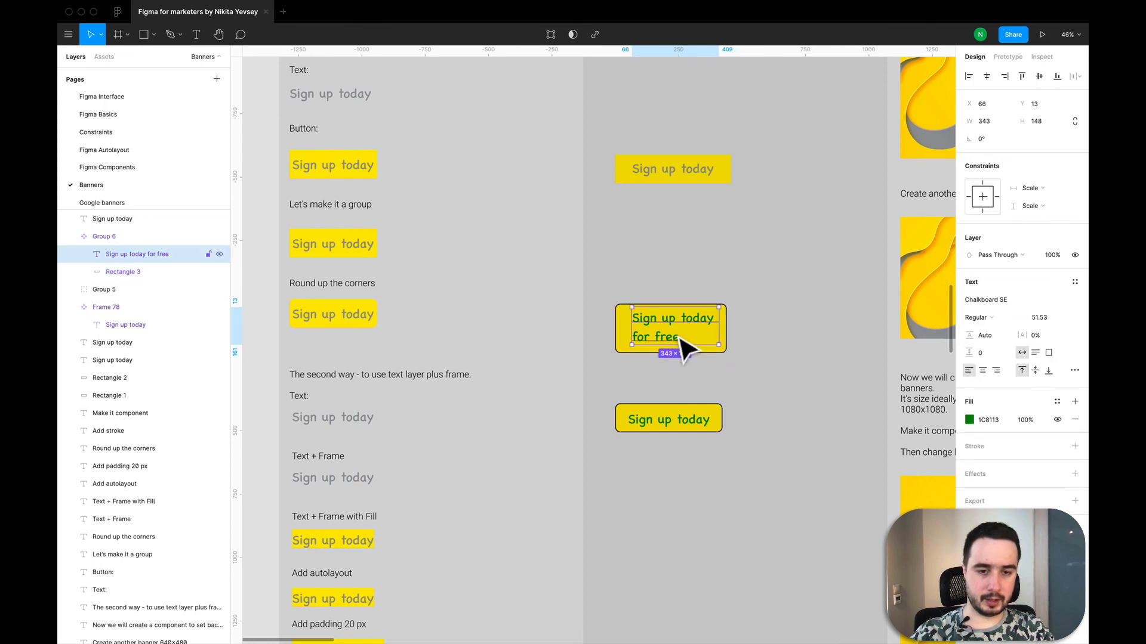
{"action": "left_click", "coordinate": [982, 371]}
{"action": "left_click_drag", "start_coordinate": [691, 333], "coordinate": [684, 336]}
{"action": "left_click", "coordinate": [737, 382]}
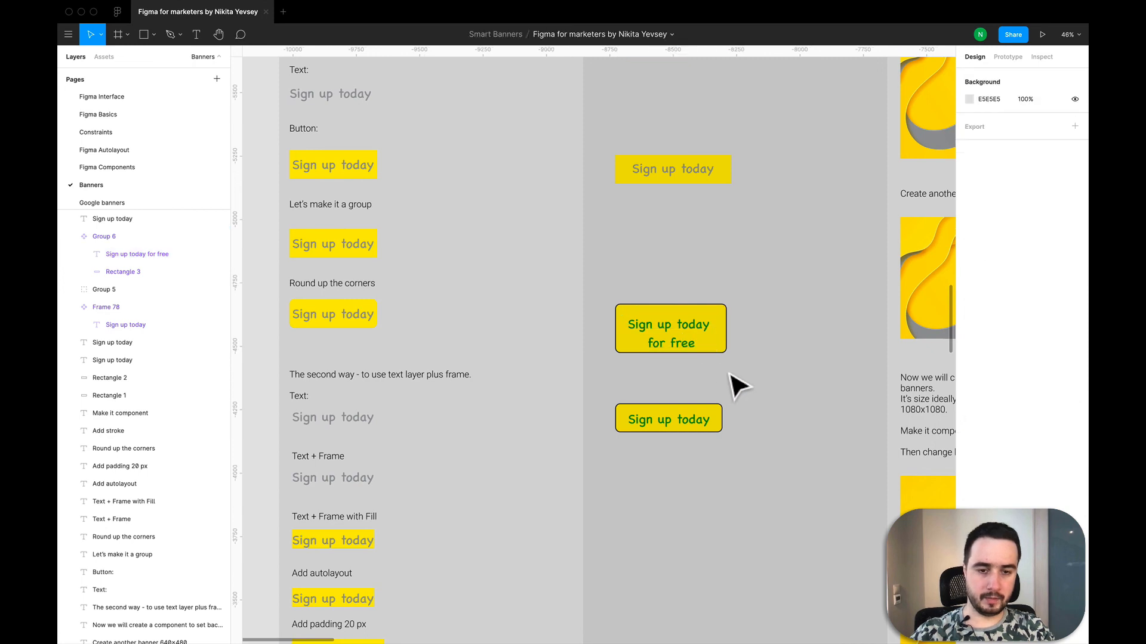
- Extend the auto layout frame component's button text to "Sign up today for free"
{"action": "left_click", "coordinate": [695, 420]}
{"action": "double_click", "coordinate": [704, 418]}
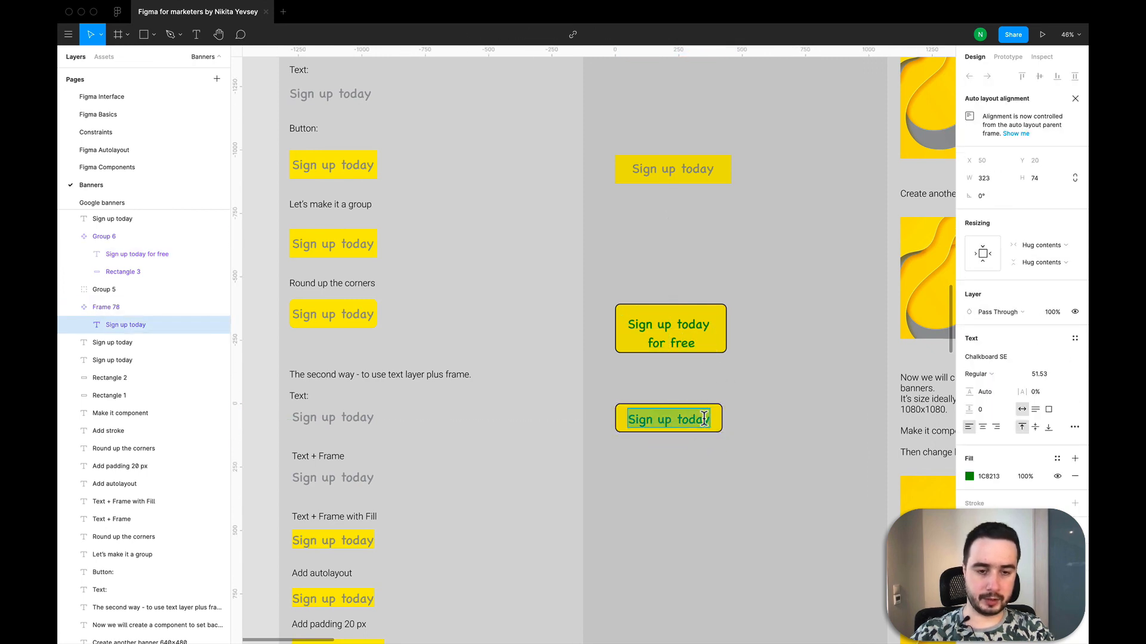
{"action": "left_click", "coordinate": [708, 421]}
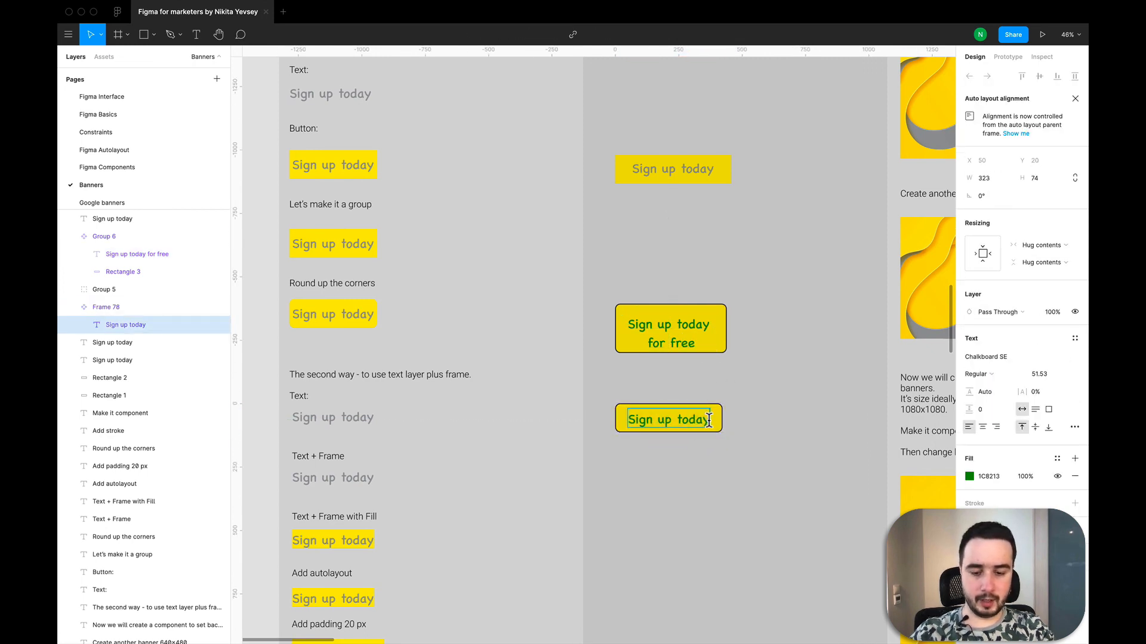
{"action": "type", "text": "for"}
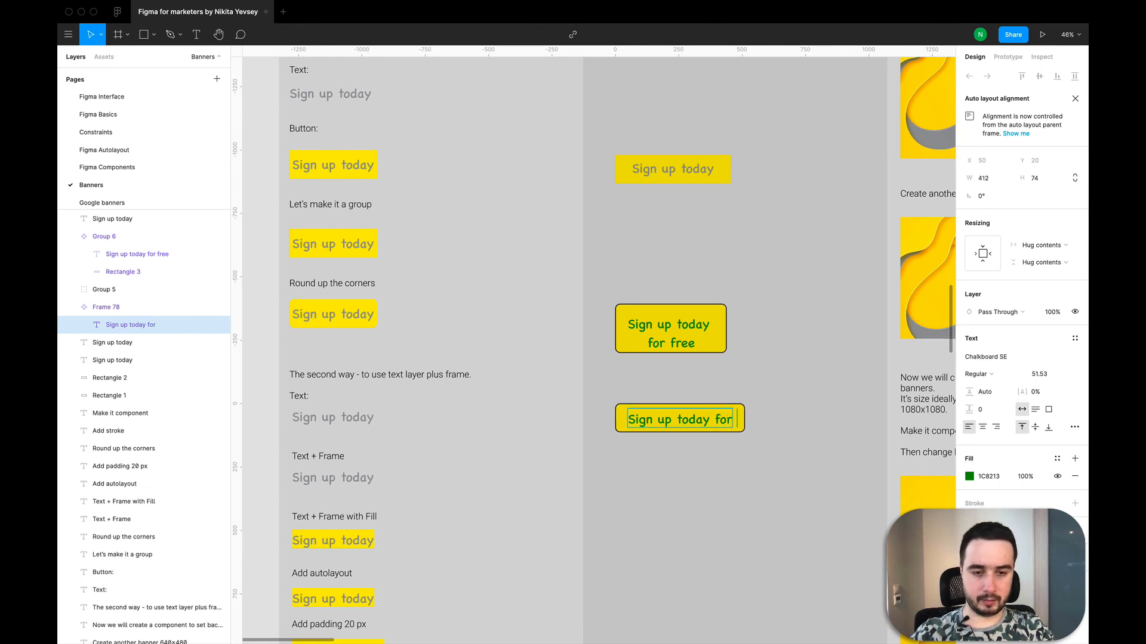
{"action": "type", "text": " free"}
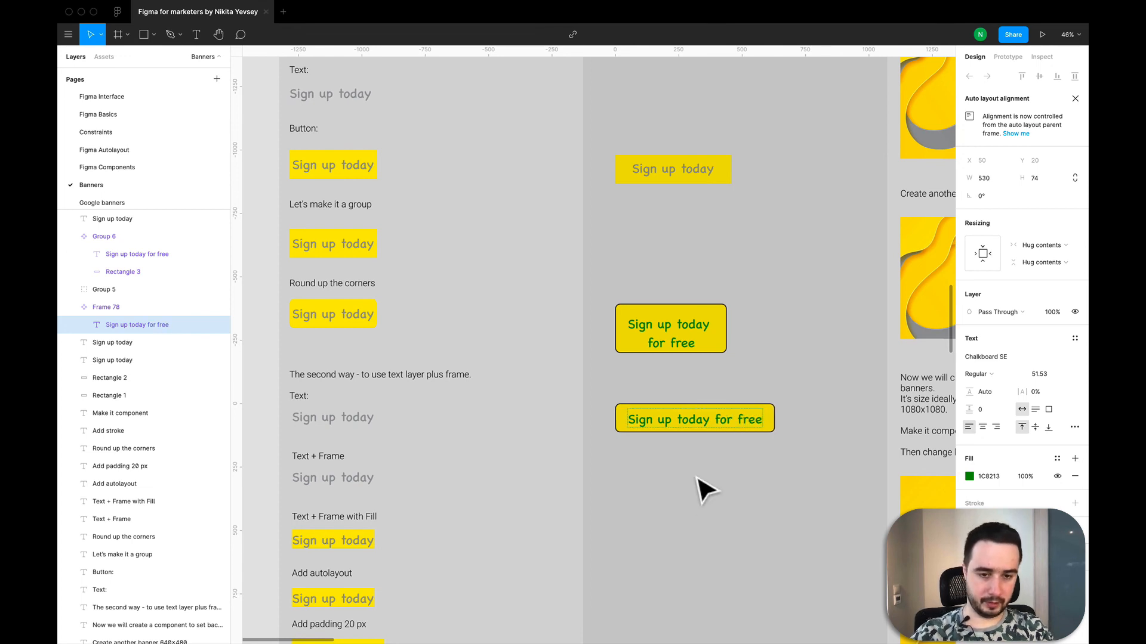
{"action": "key", "text": "Escape"}
- Break the auto layout button's text onto a second line before "for free" and center-align it
{"action": "double_click", "coordinate": [721, 416]}
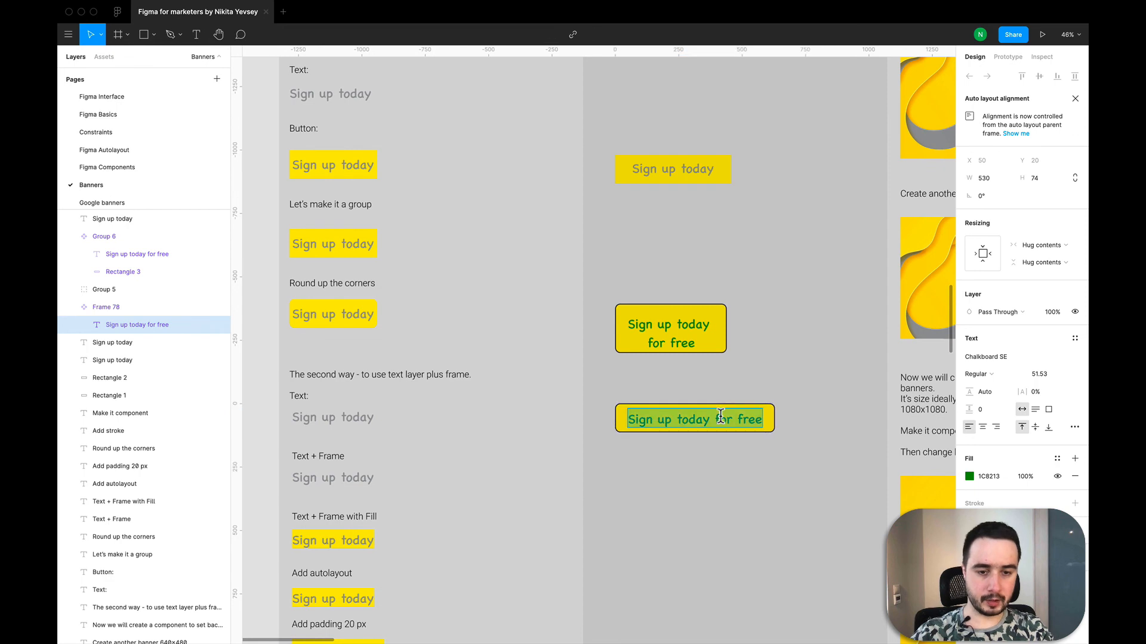
{"action": "left_click", "coordinate": [716, 416]}
{"action": "key", "text": "Return"}
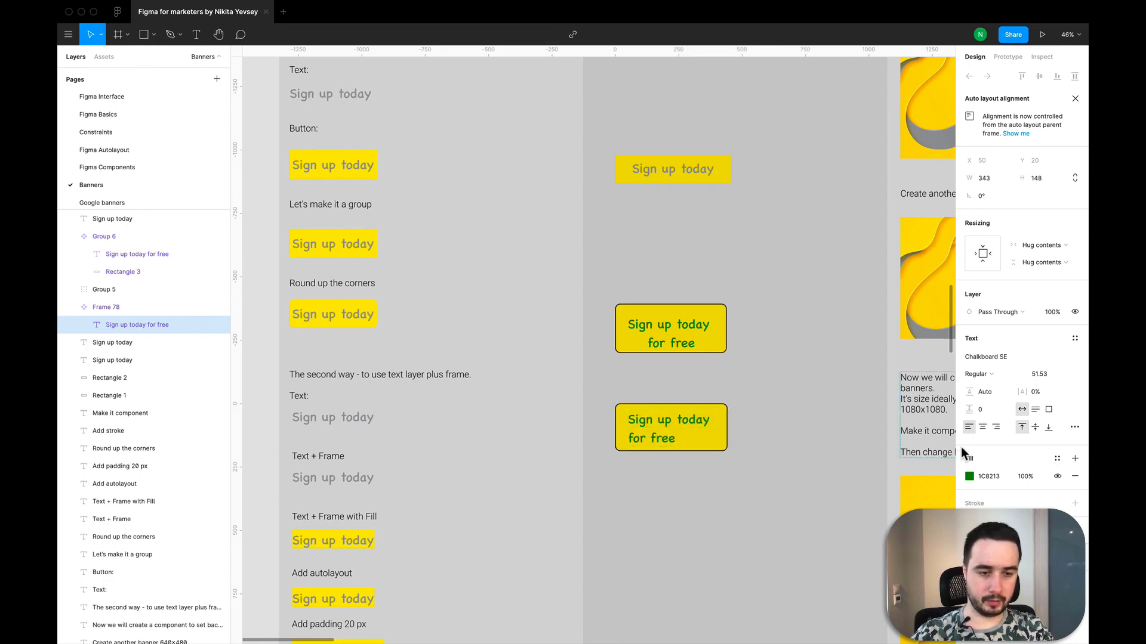
{"action": "left_click", "coordinate": [987, 431]}
{"action": "key", "text": "Escape"}
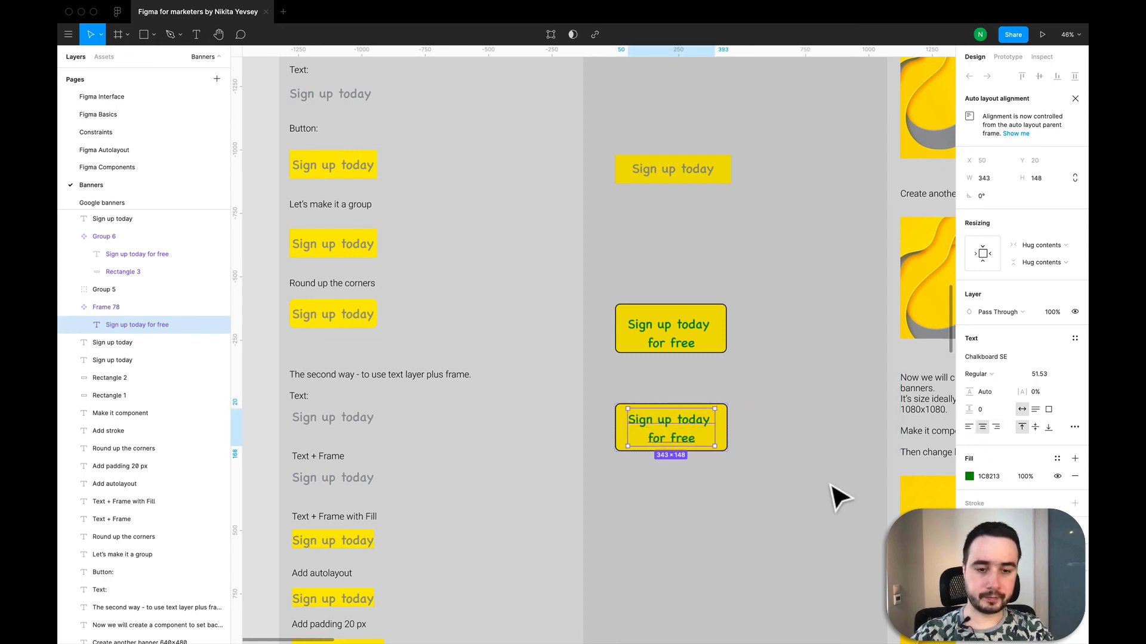
{"action": "left_click", "coordinate": [832, 485]}
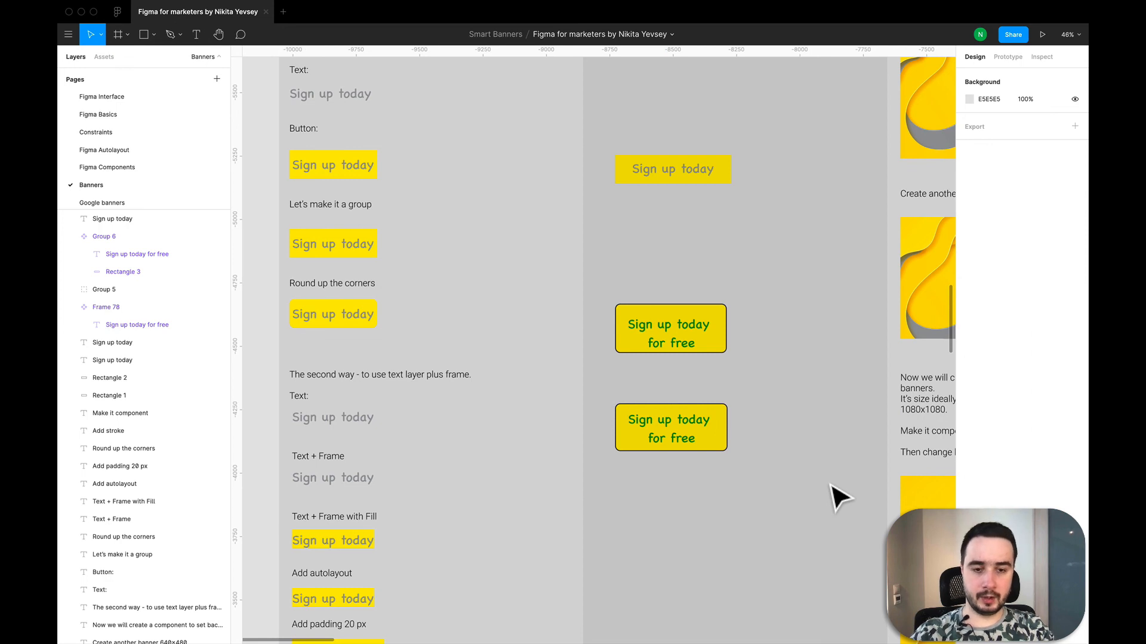